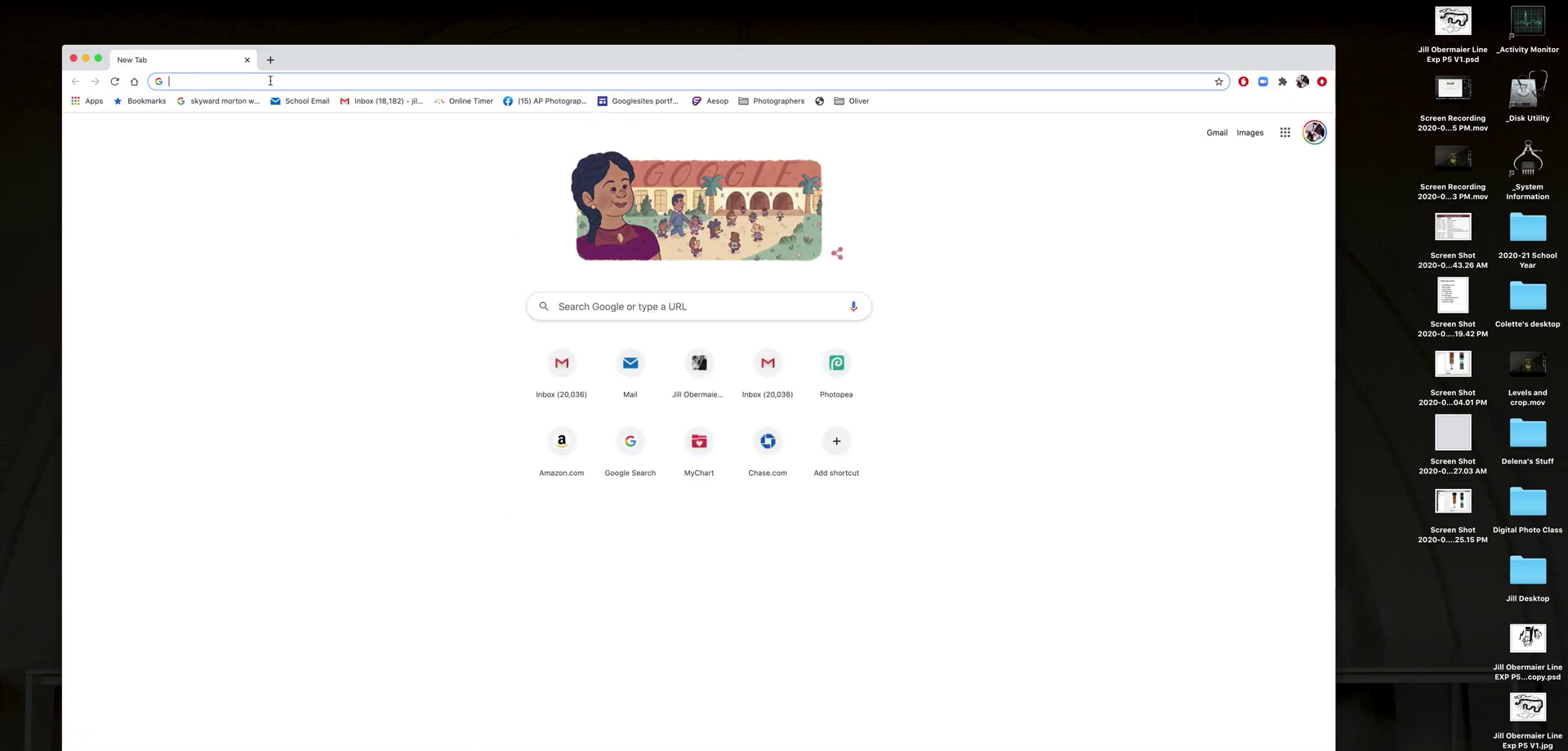
Open photopea.com in the browser.
left_click(270, 80)
type("P")
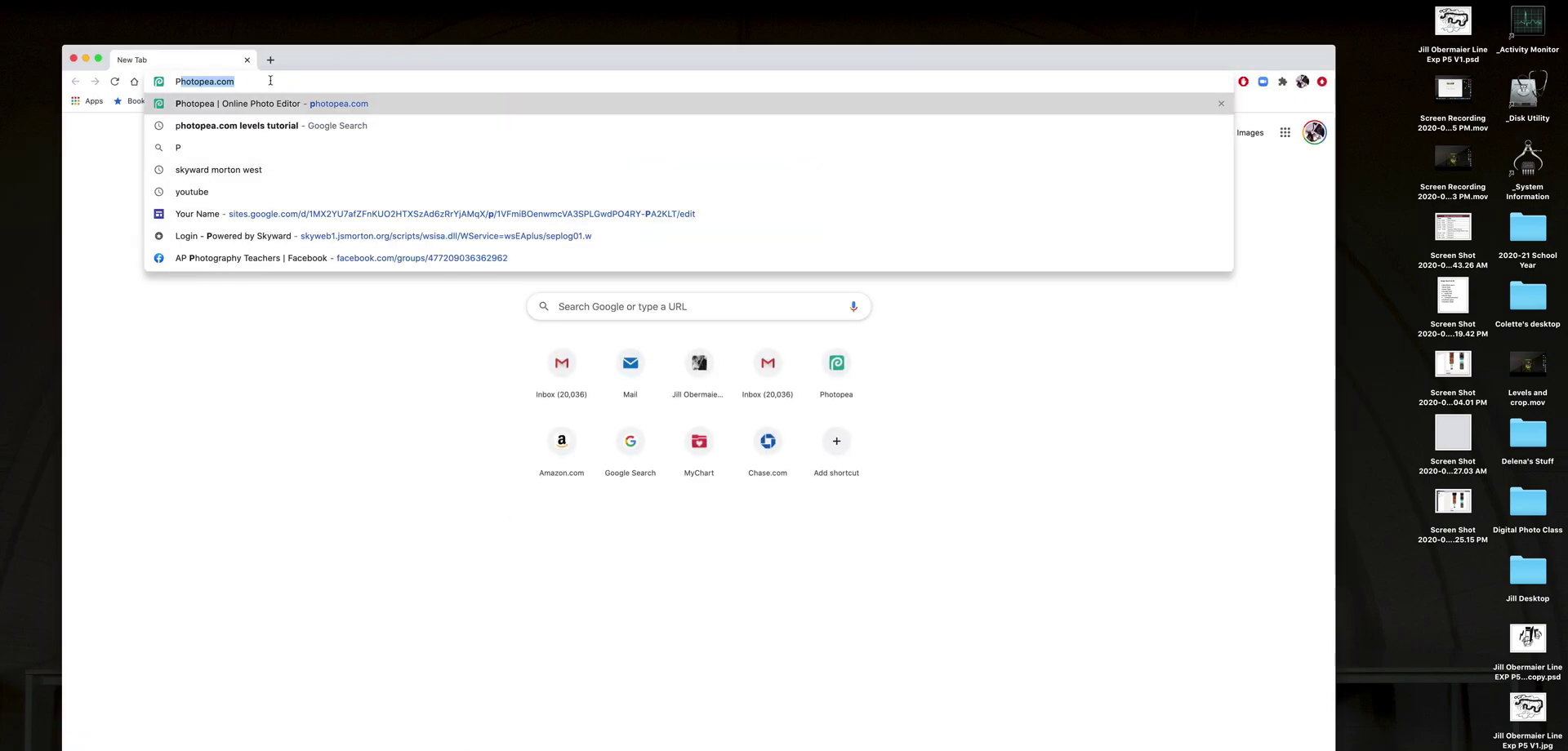
type("hotopea.com")
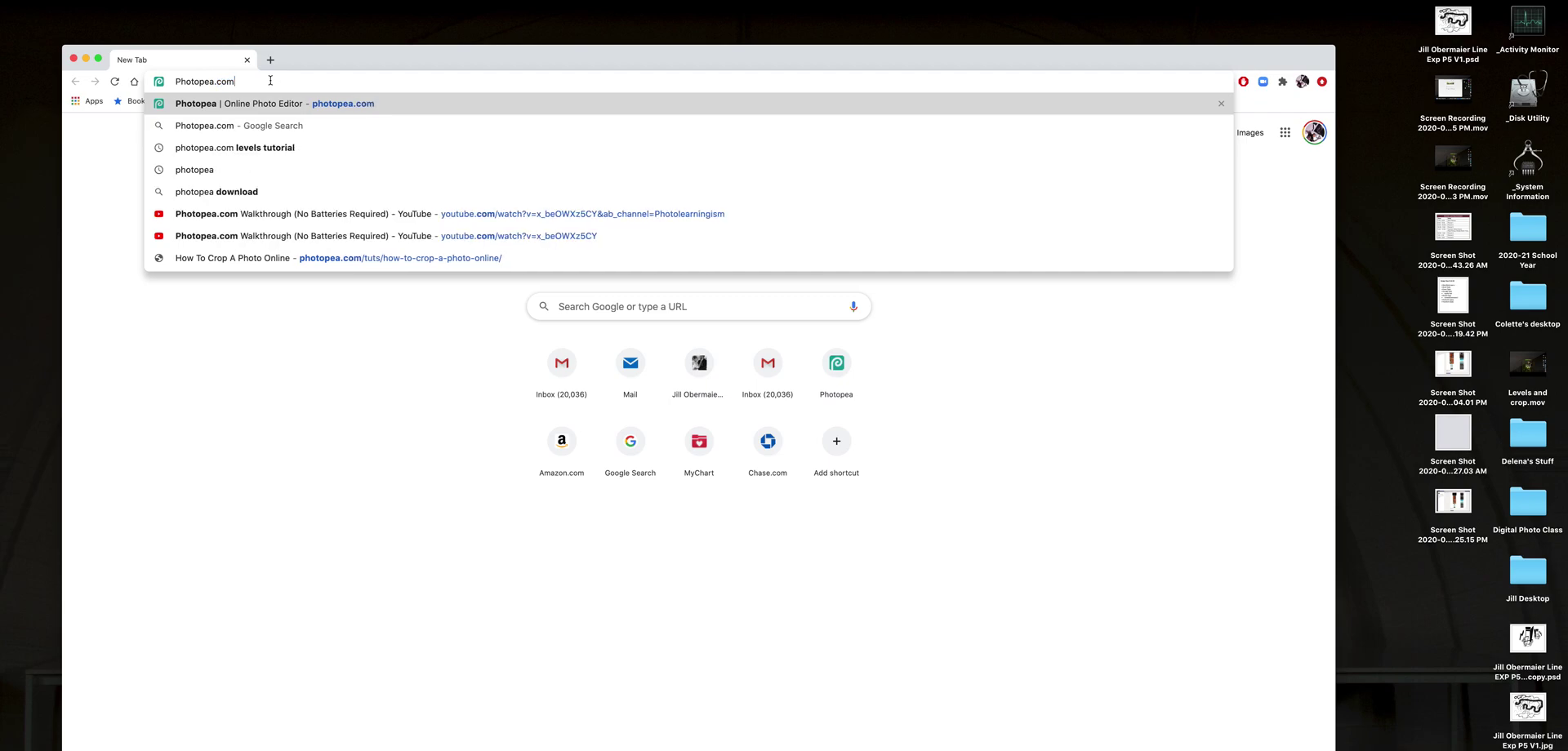
key("Return")
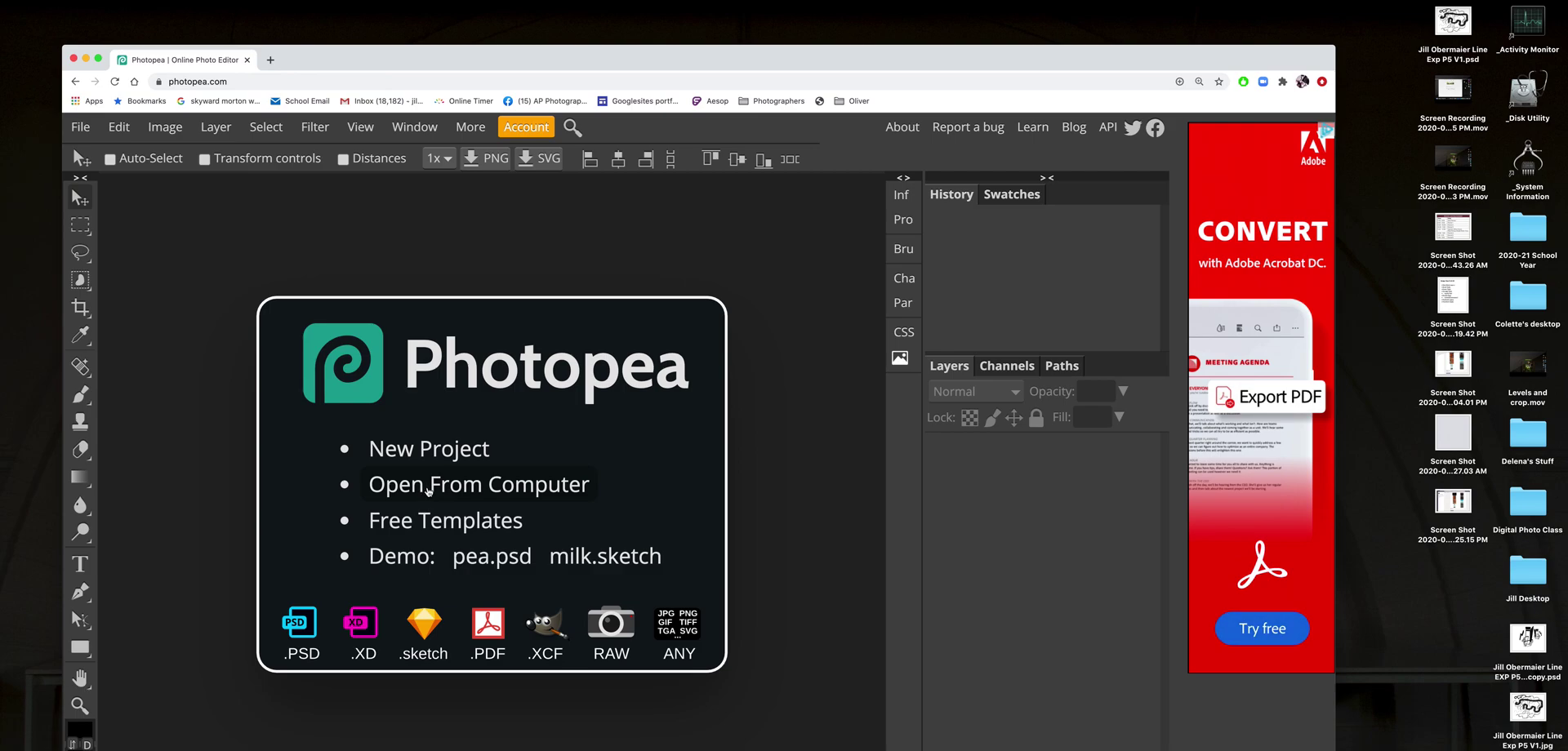
Open the branch photo whose name starts with fafa9a8b-0580 from the Desktop's Digital Photo Class > Found Alphabet folder.
left_click(426, 490)
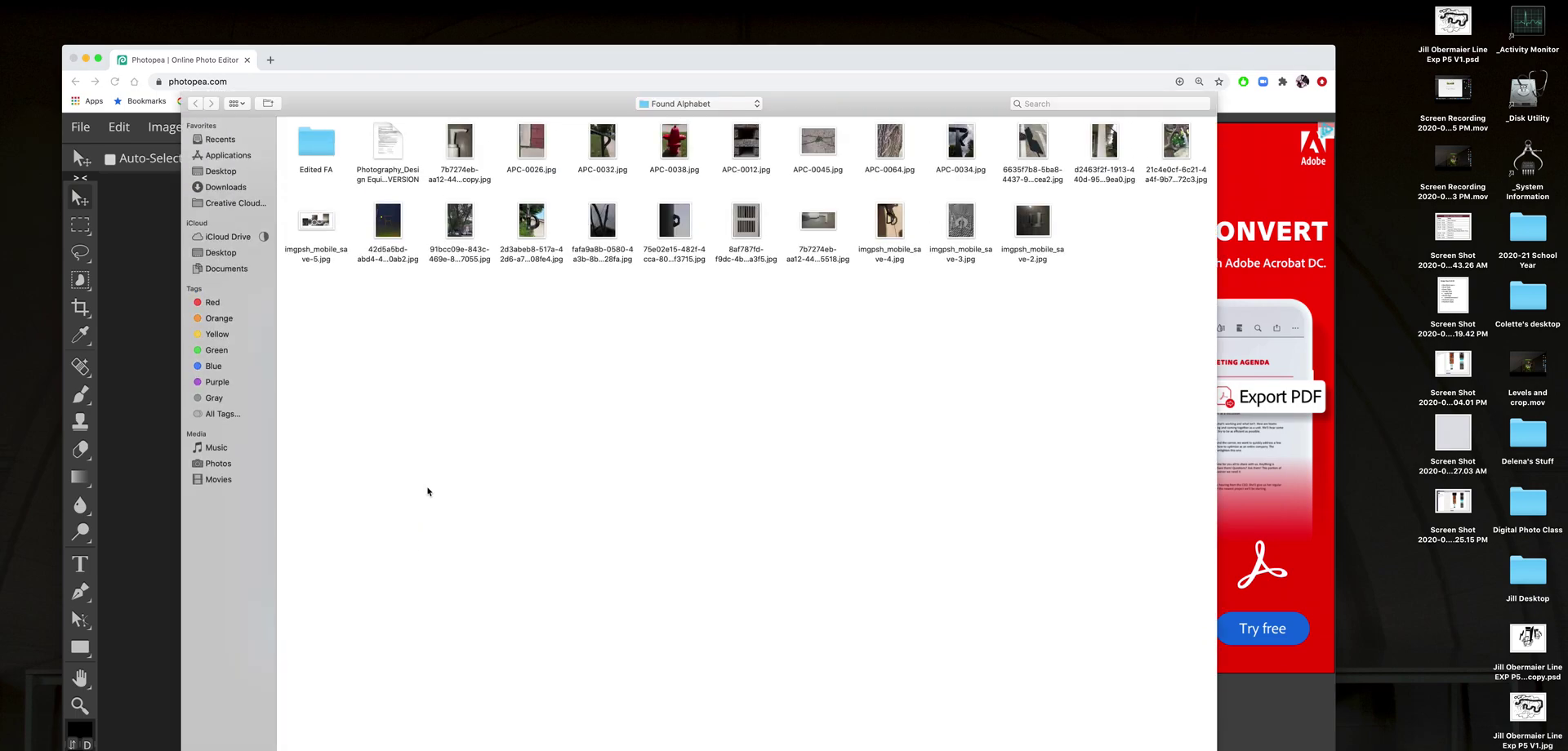
left_click(221, 172)
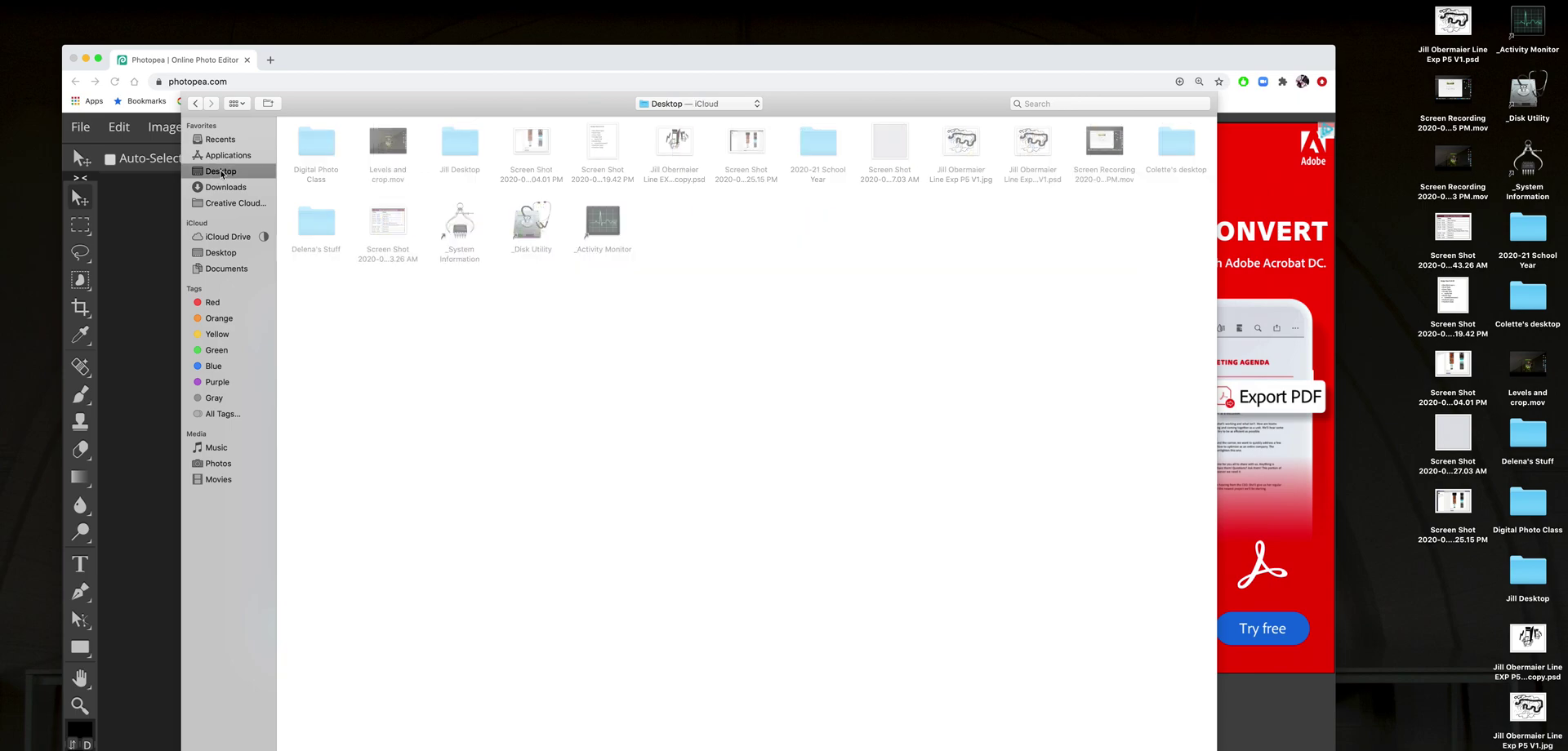
double_click(315, 138)
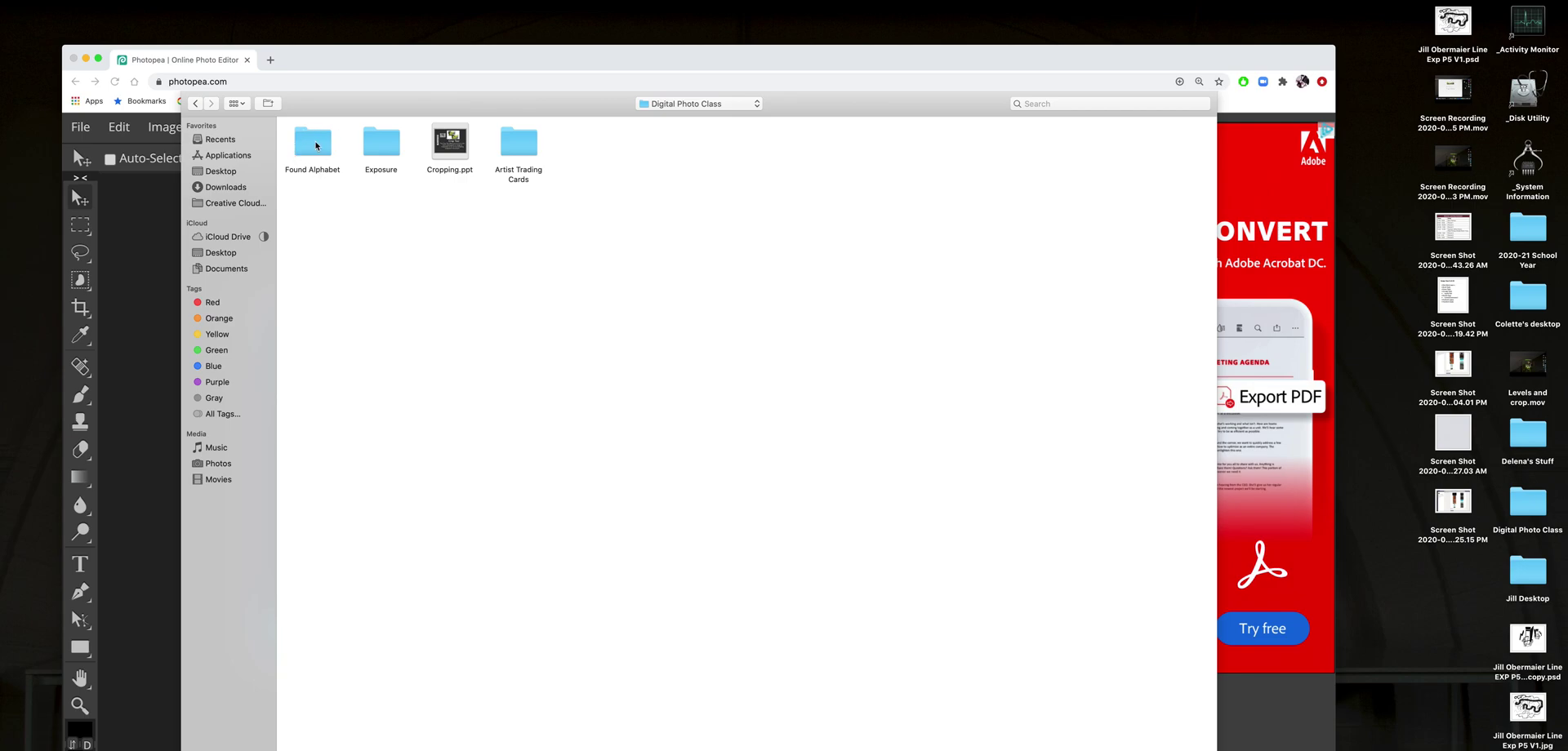
left_click(317, 144)
double_click(316, 145)
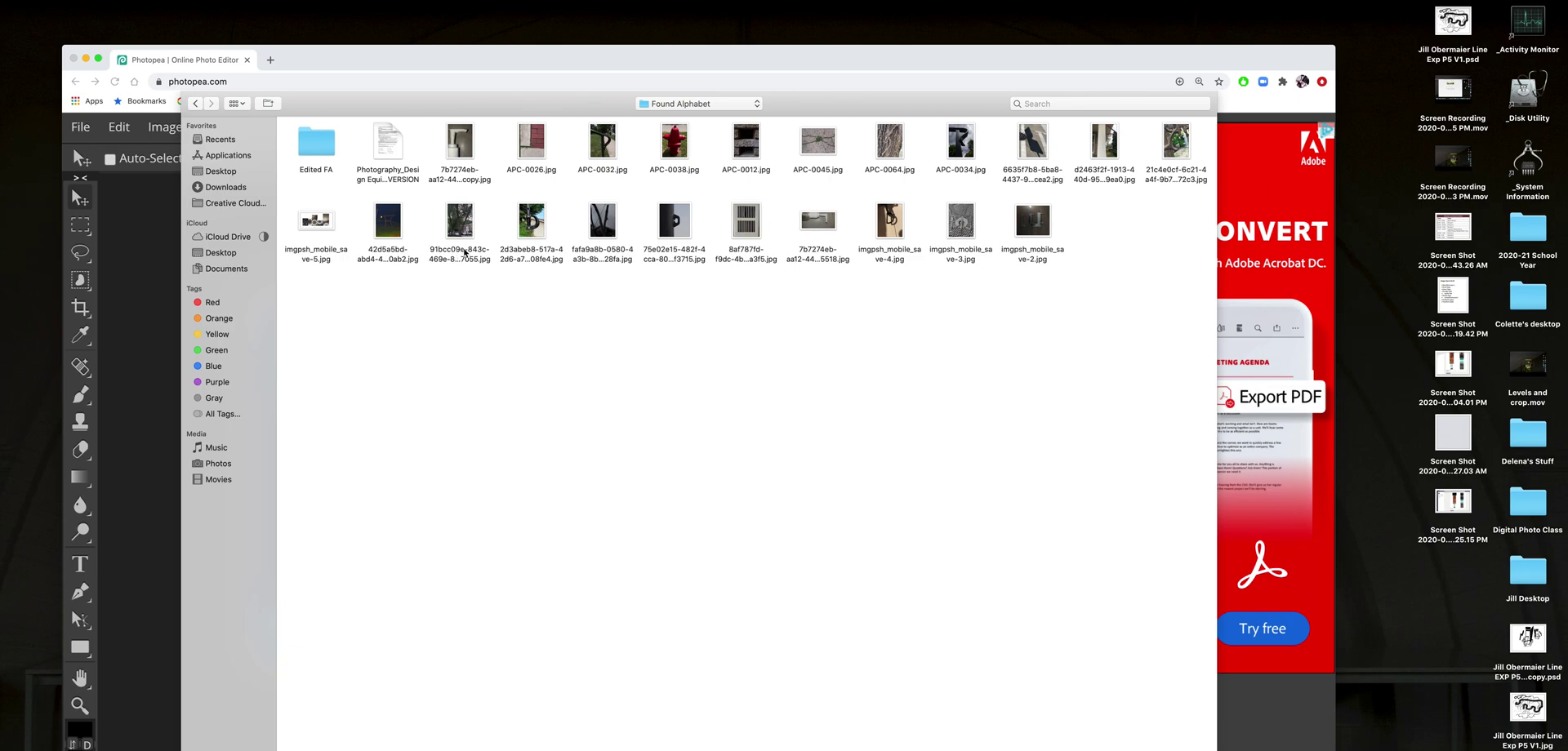
left_click(608, 219)
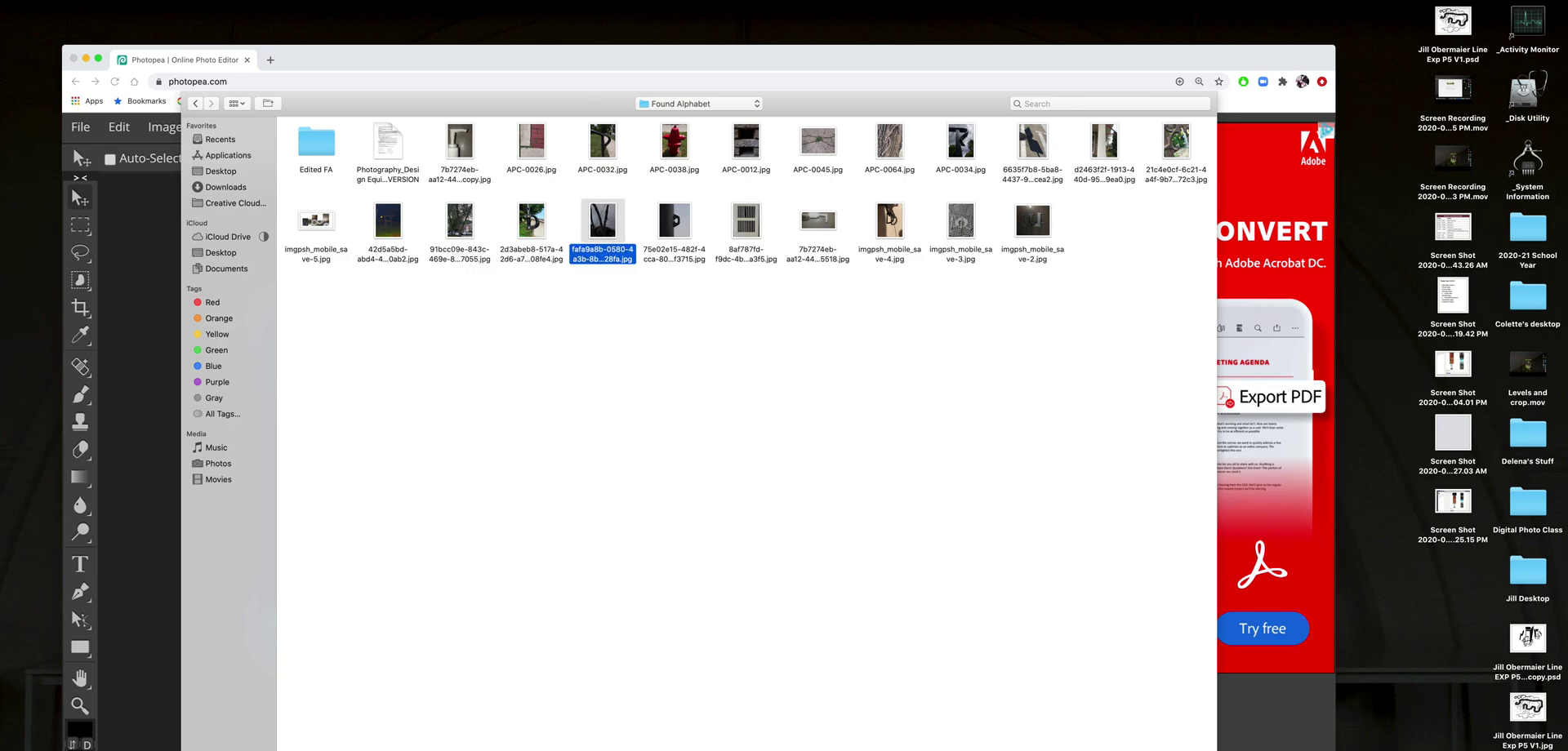
key("Return")
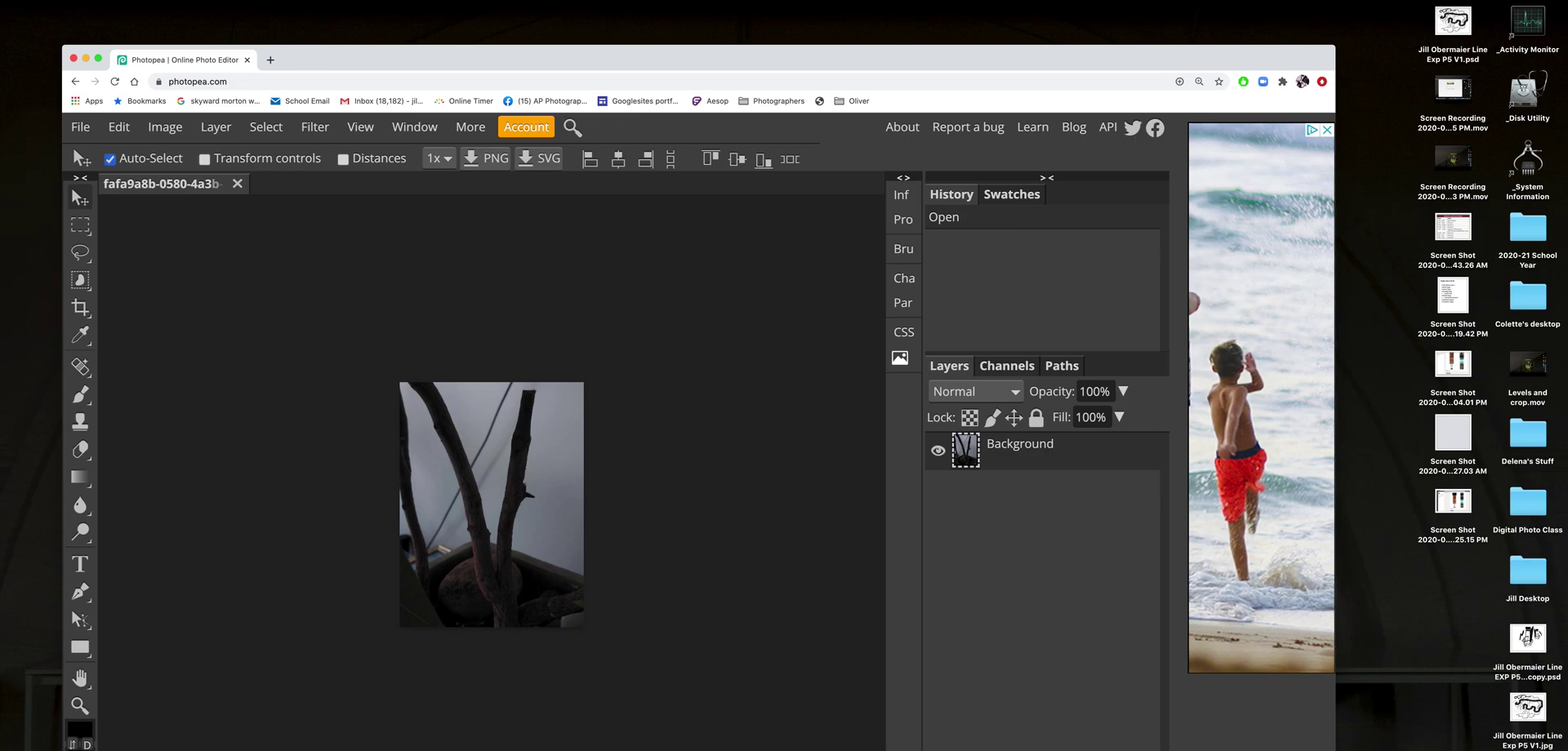
Add a Levels adjustment layer above the Background photo.
key("super+equal")
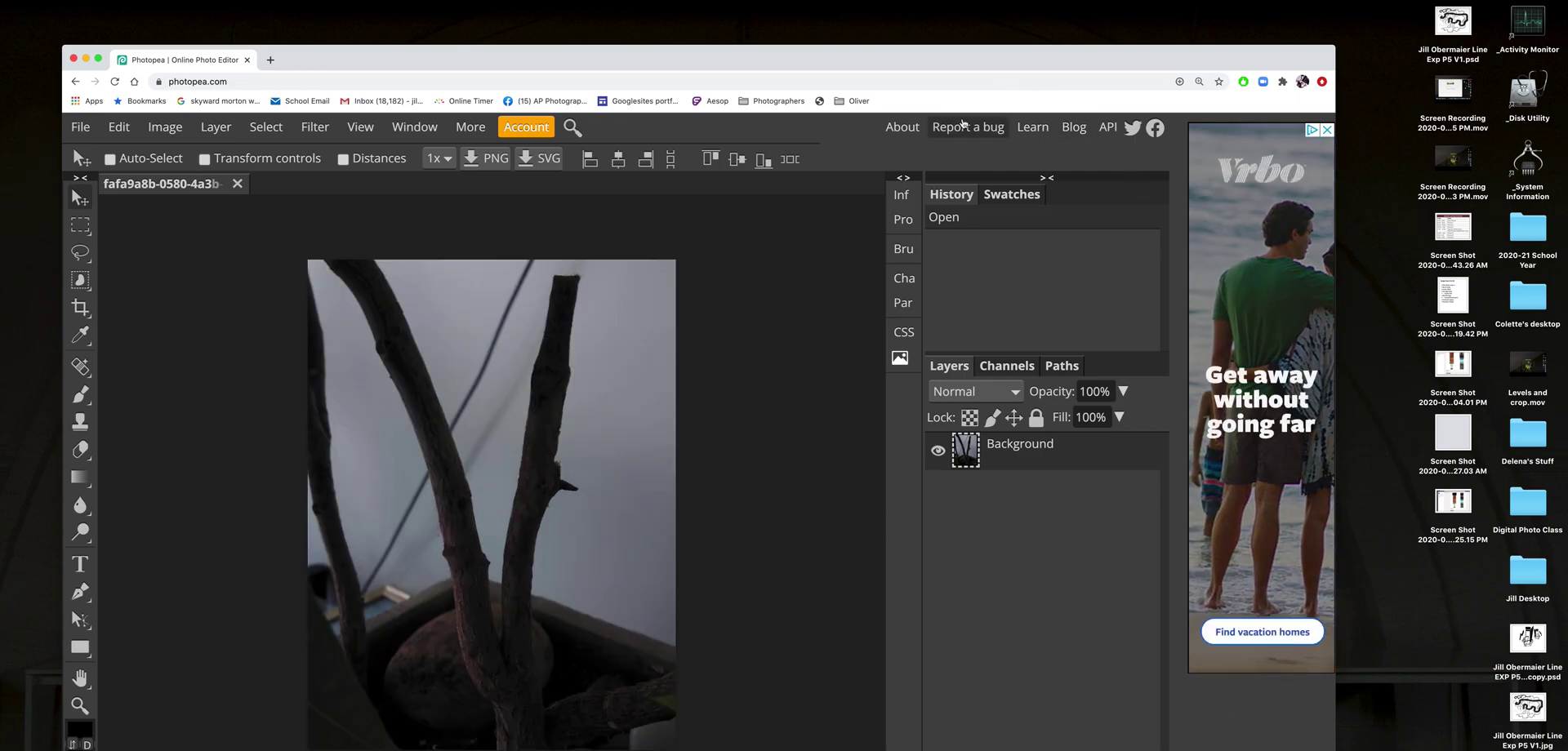
left_click_drag(945, 71, 943, 46)
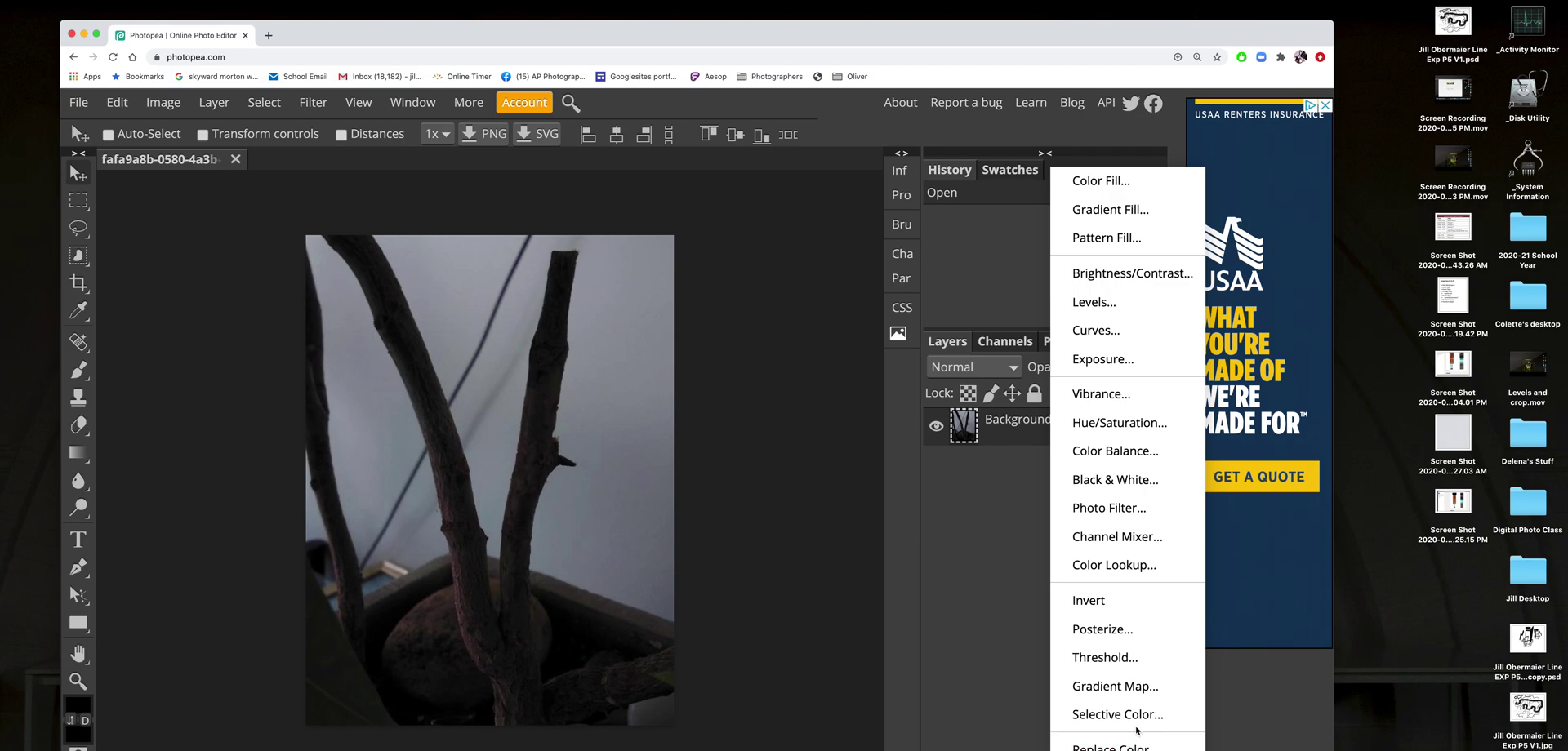
left_click(1091, 302)
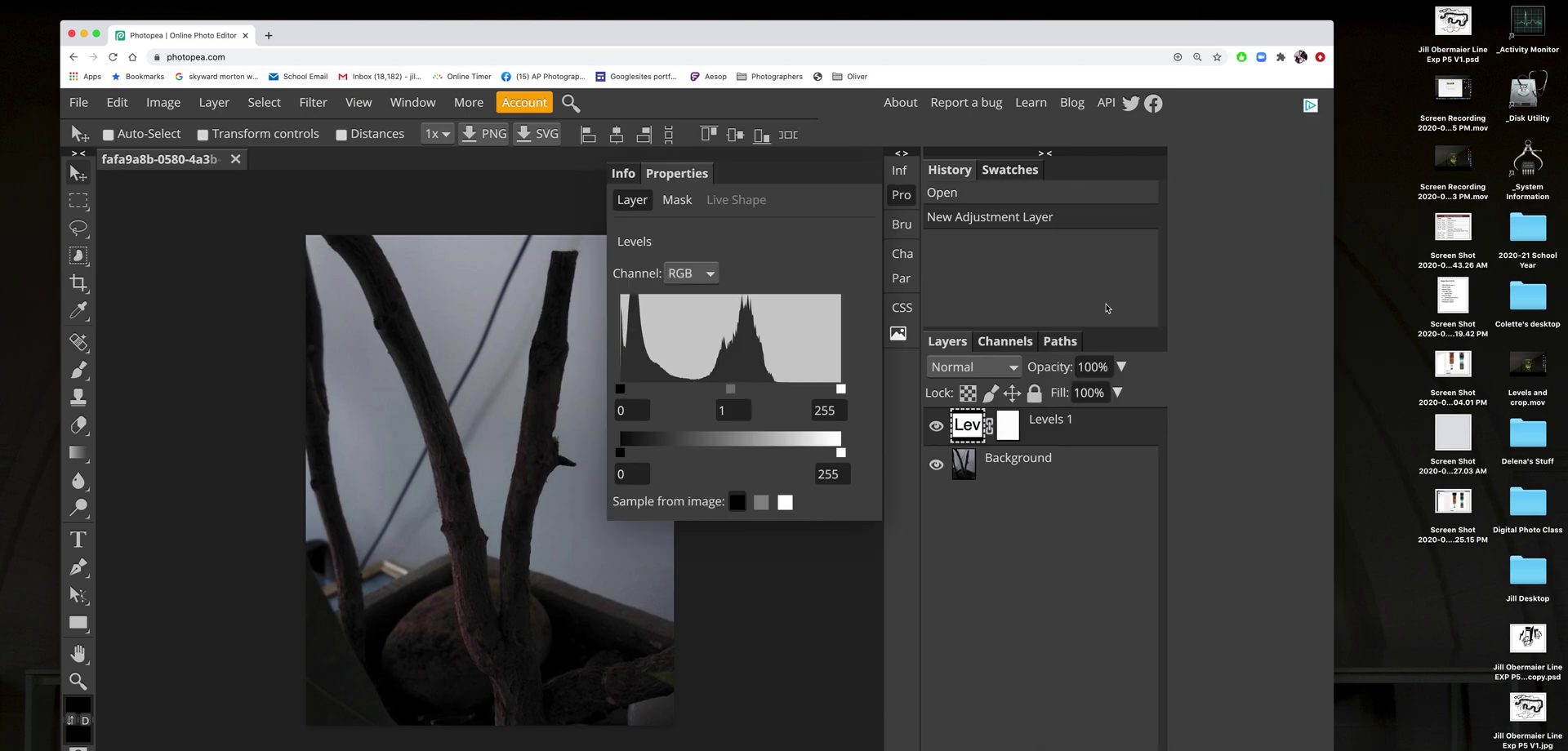
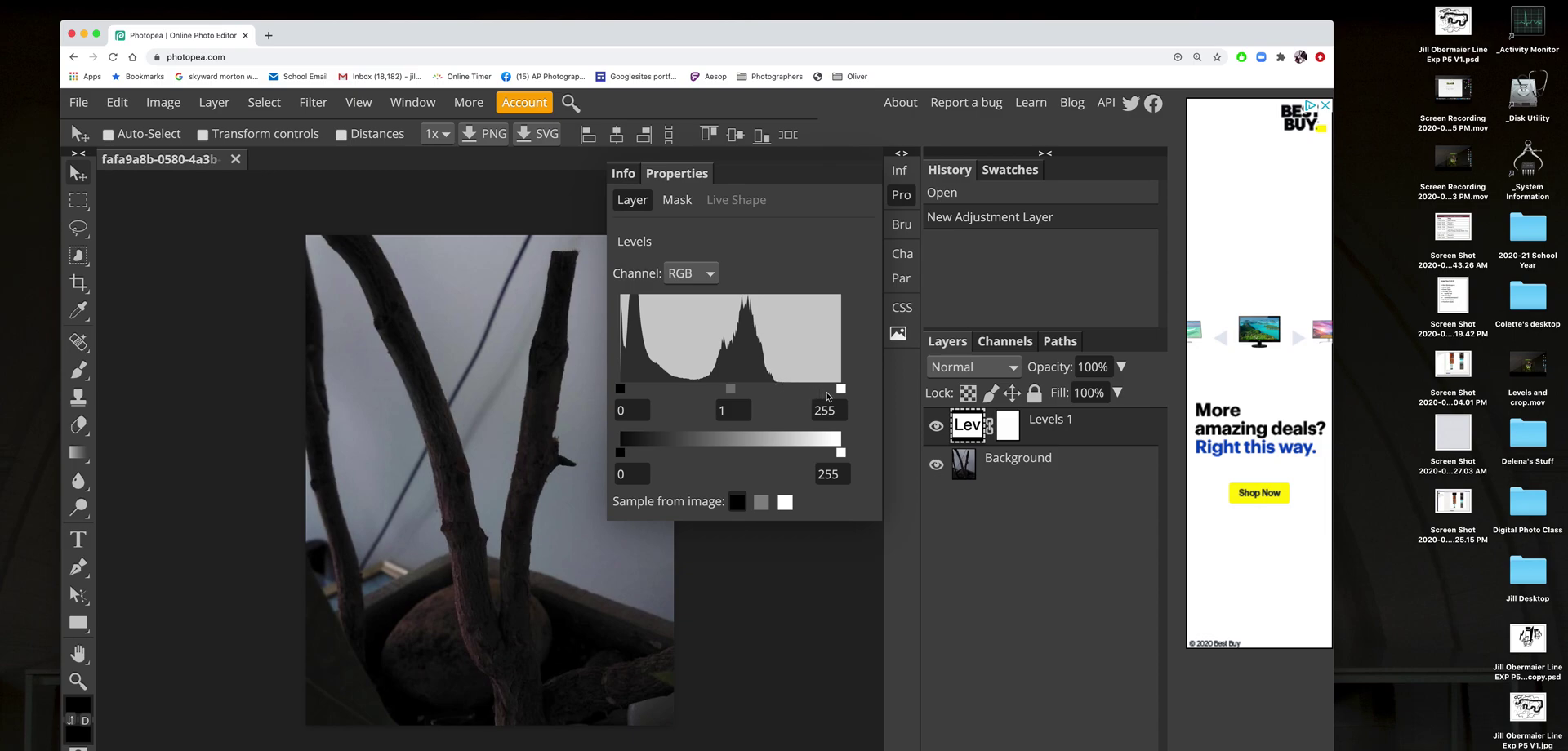
Brighten the highlights by lowering the Levels white input, trying 194 and 134 before settling on 192.
left_click_drag(840, 389, 788, 391)
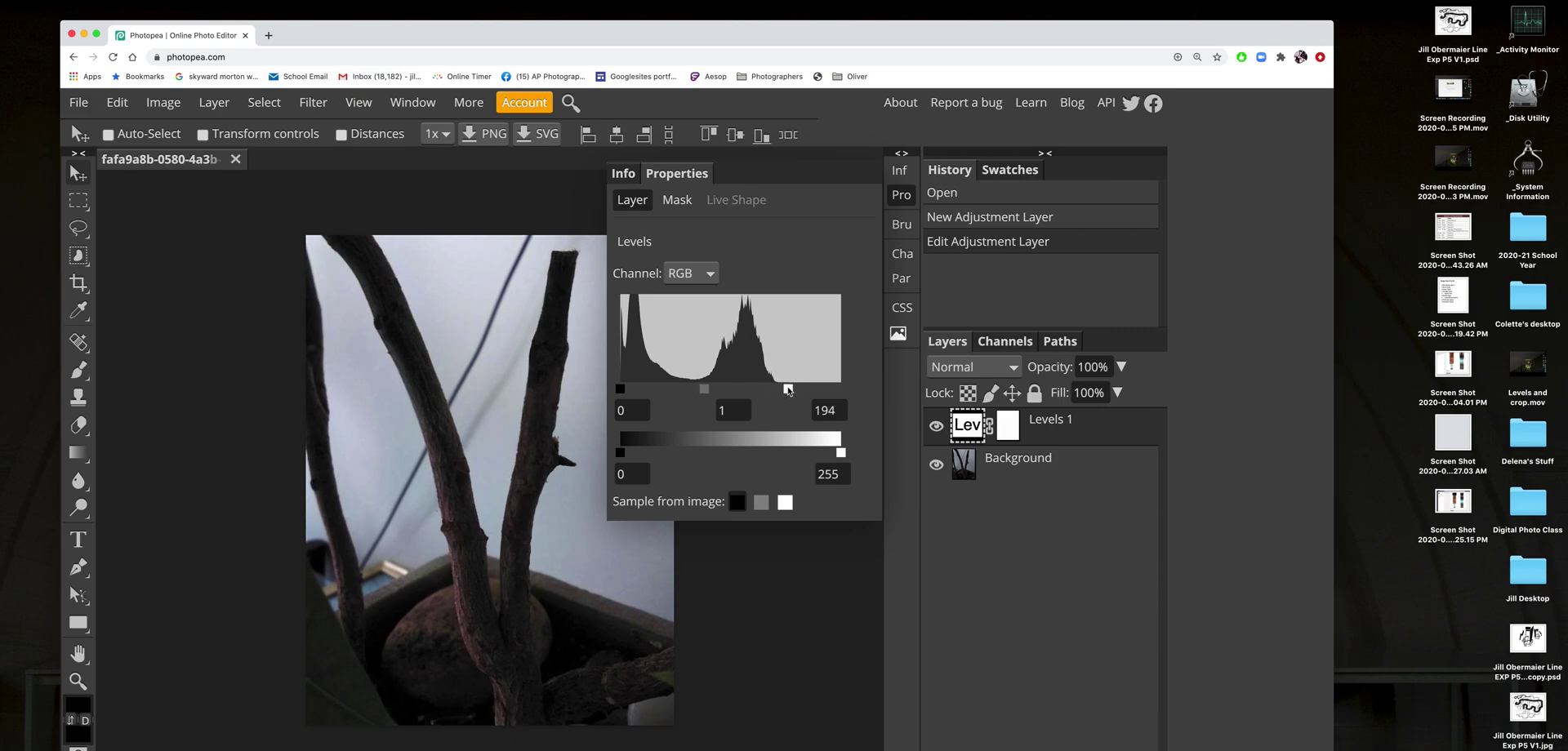
left_click_drag(788, 391, 735, 388)
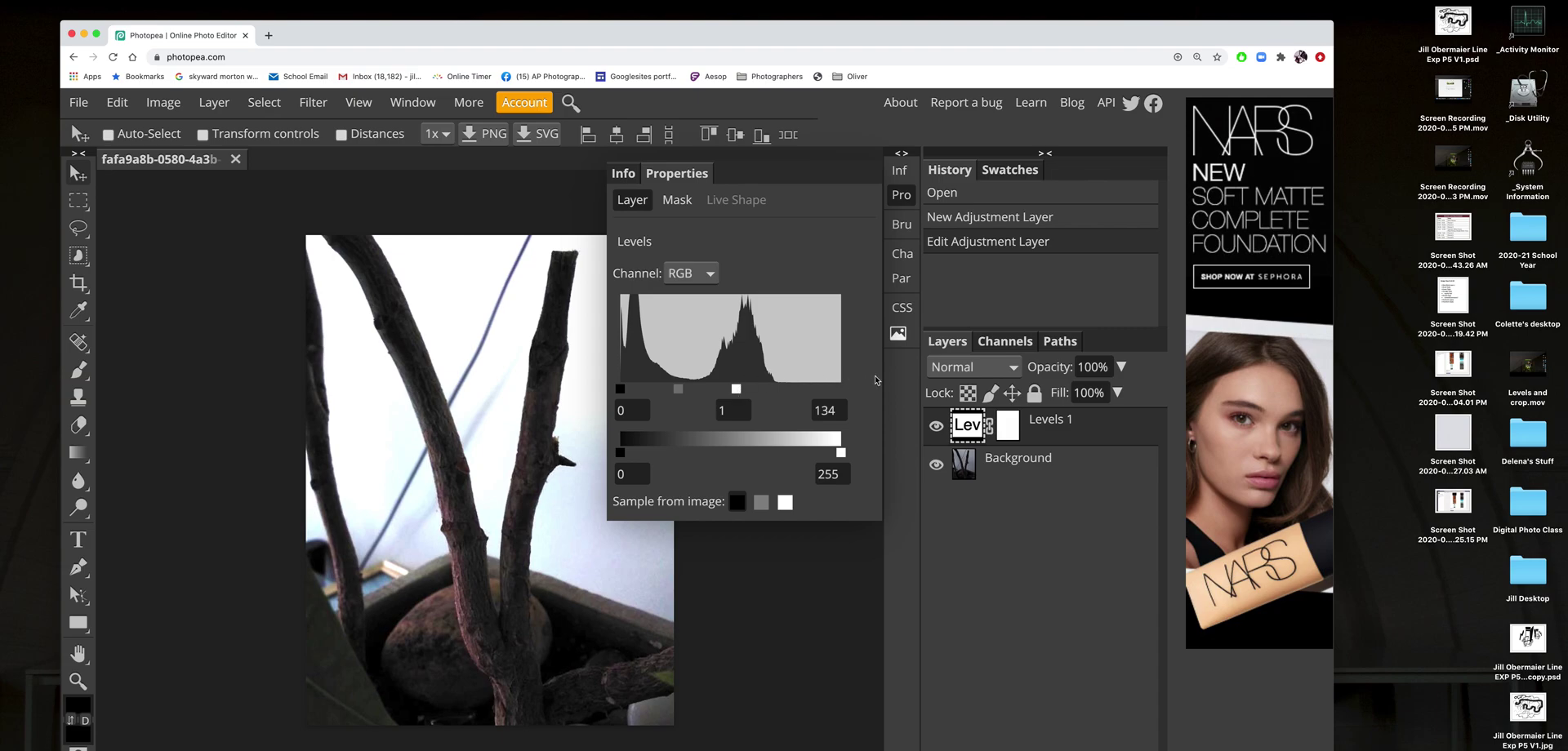
left_click_drag(735, 389, 788, 397)
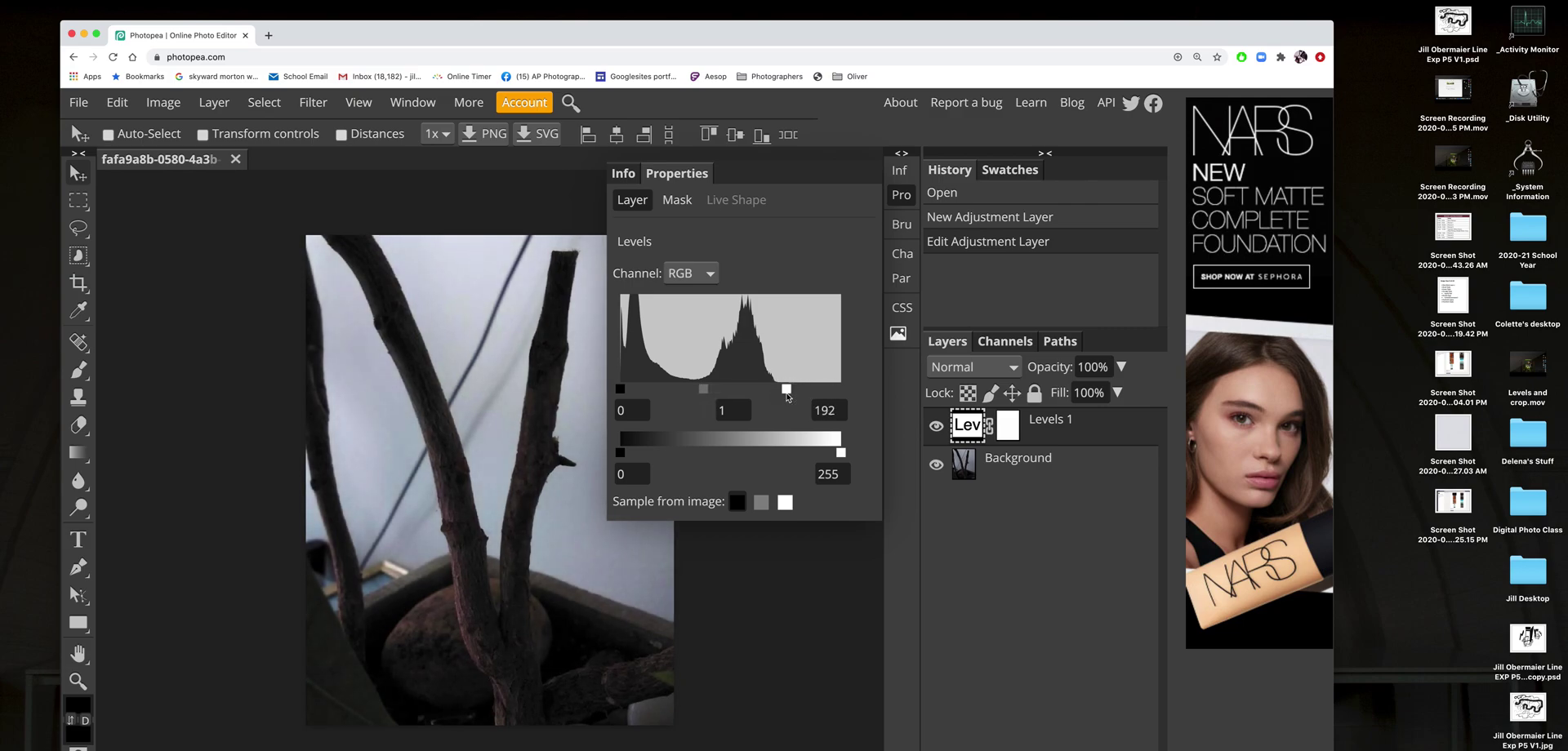
Try raising the Levels black input to 13, and return it to 0.
left_click_drag(620, 390, 631, 391)
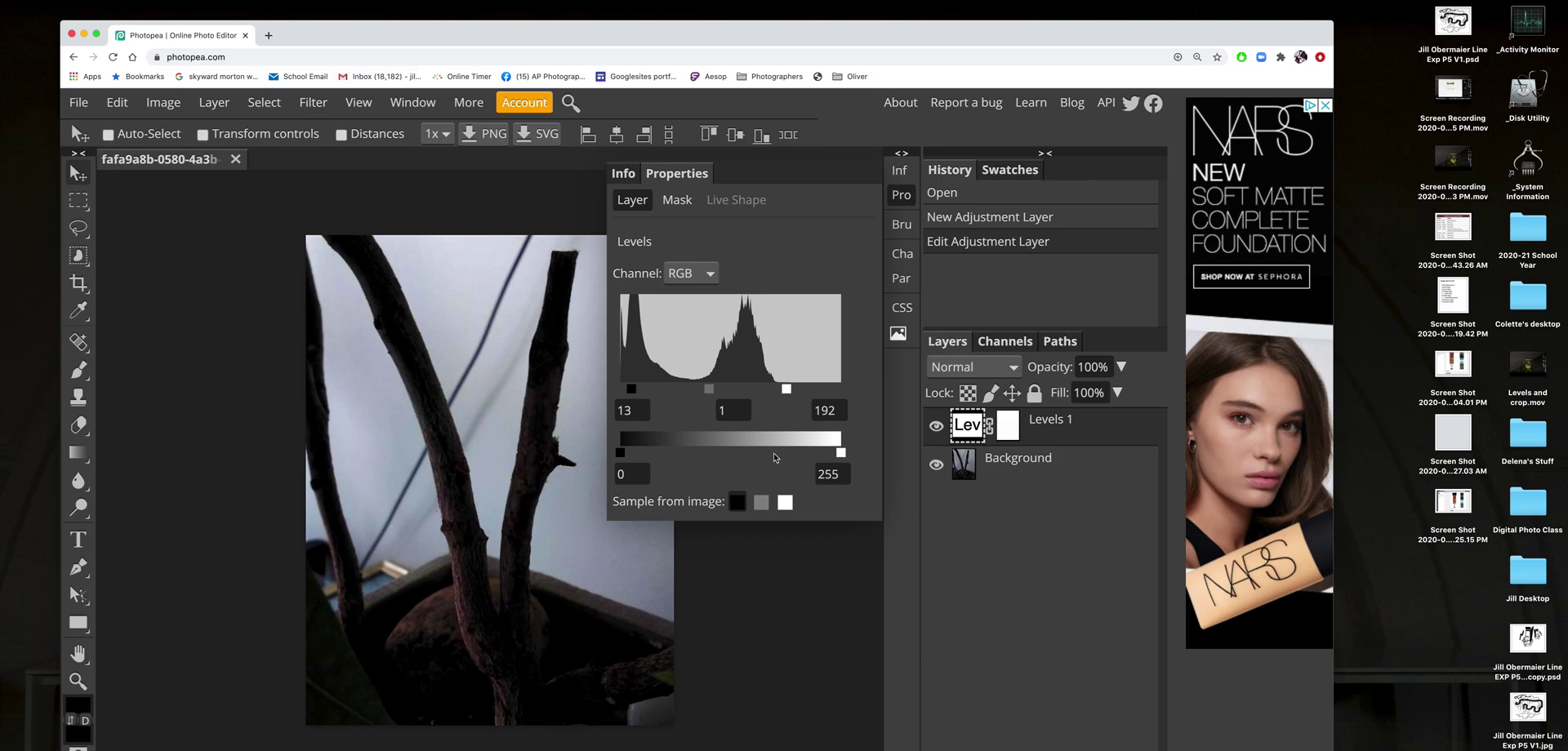
left_click_drag(631, 390, 598, 390)
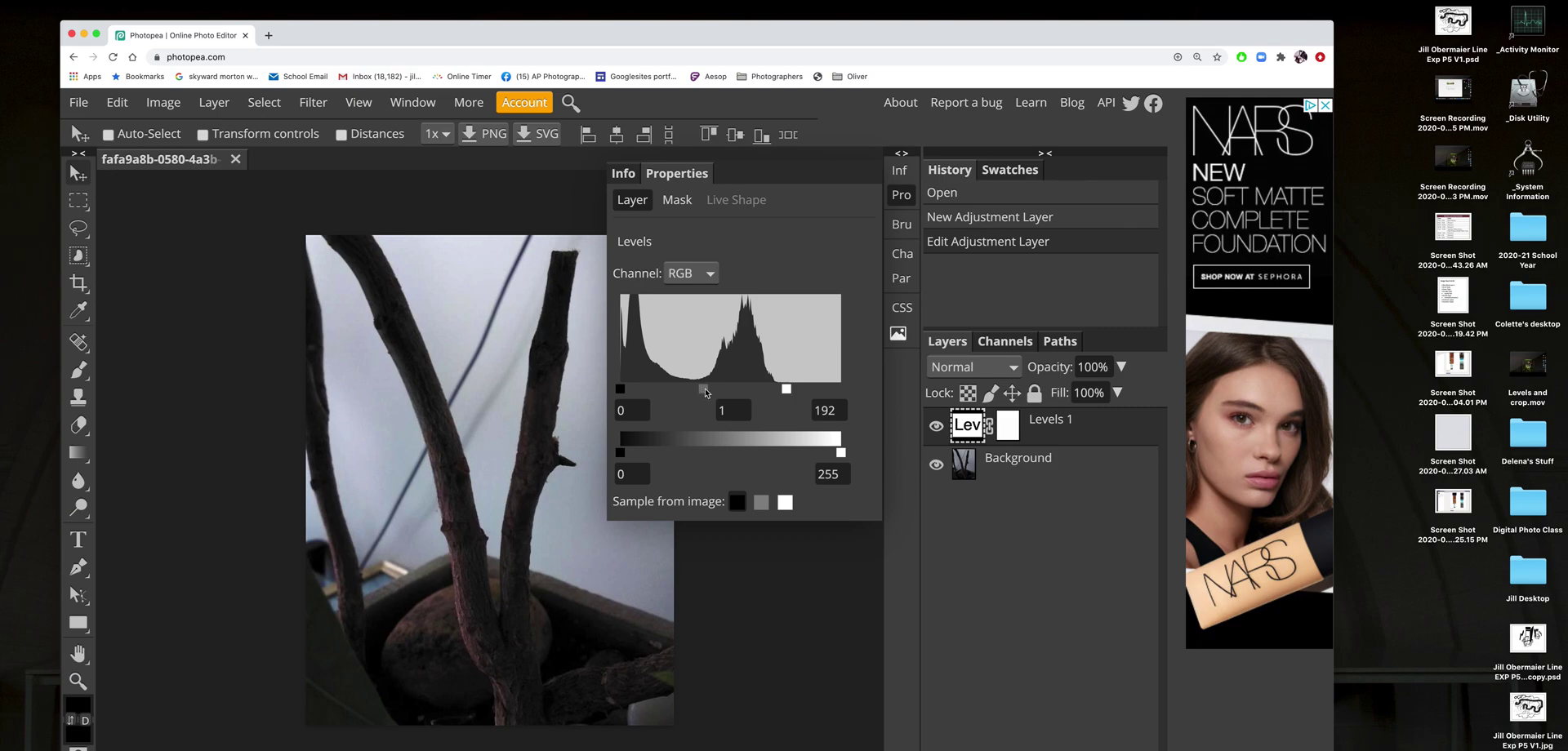
Lighten the midtones by adjusting the Levels gamma to 1.5.
left_click_drag(704, 388, 688, 393)
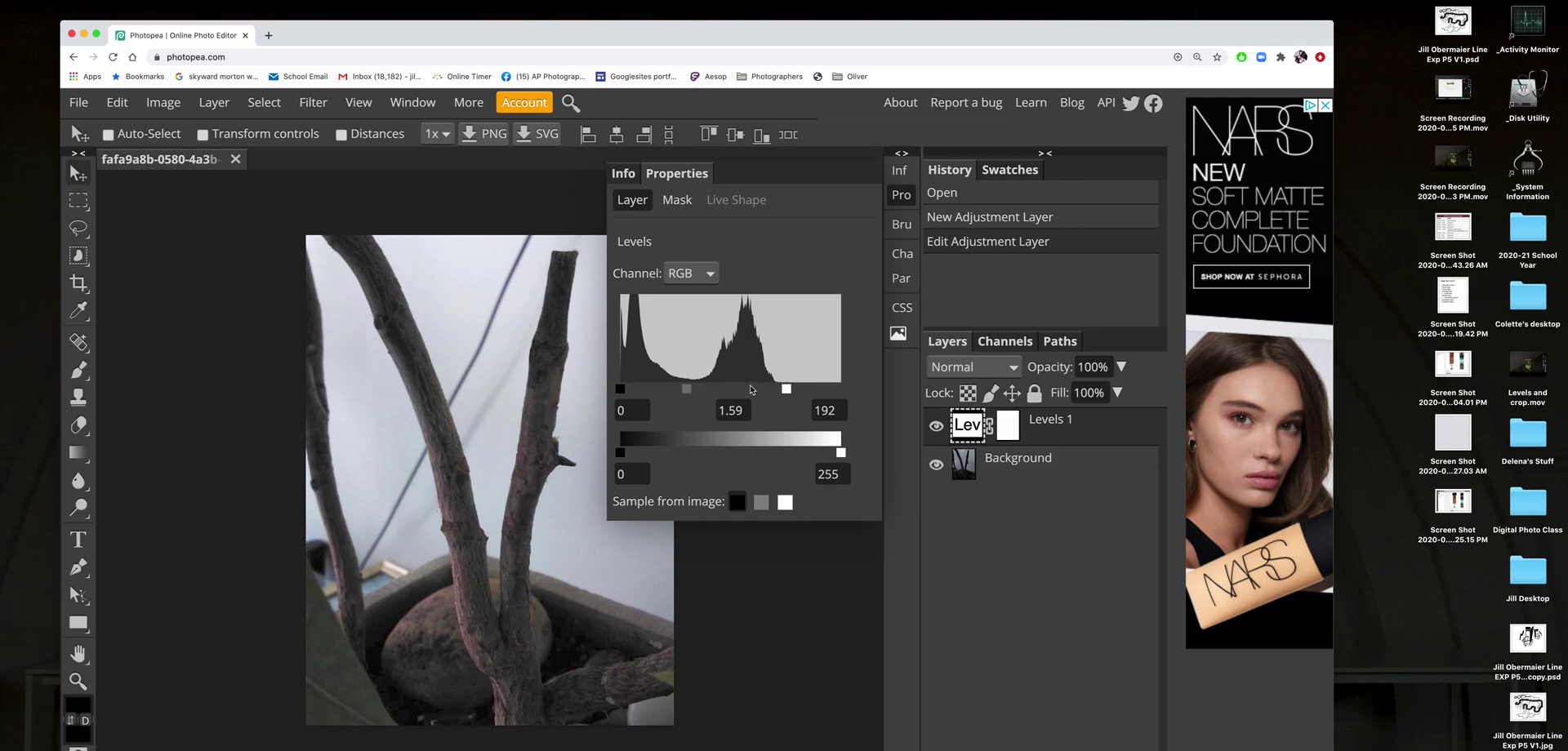
left_click(686, 389)
mouse_move(687, 389)
left_mouse_down()
mouse_move(718, 390)
mouse_move(700, 392)
left_mouse_up()
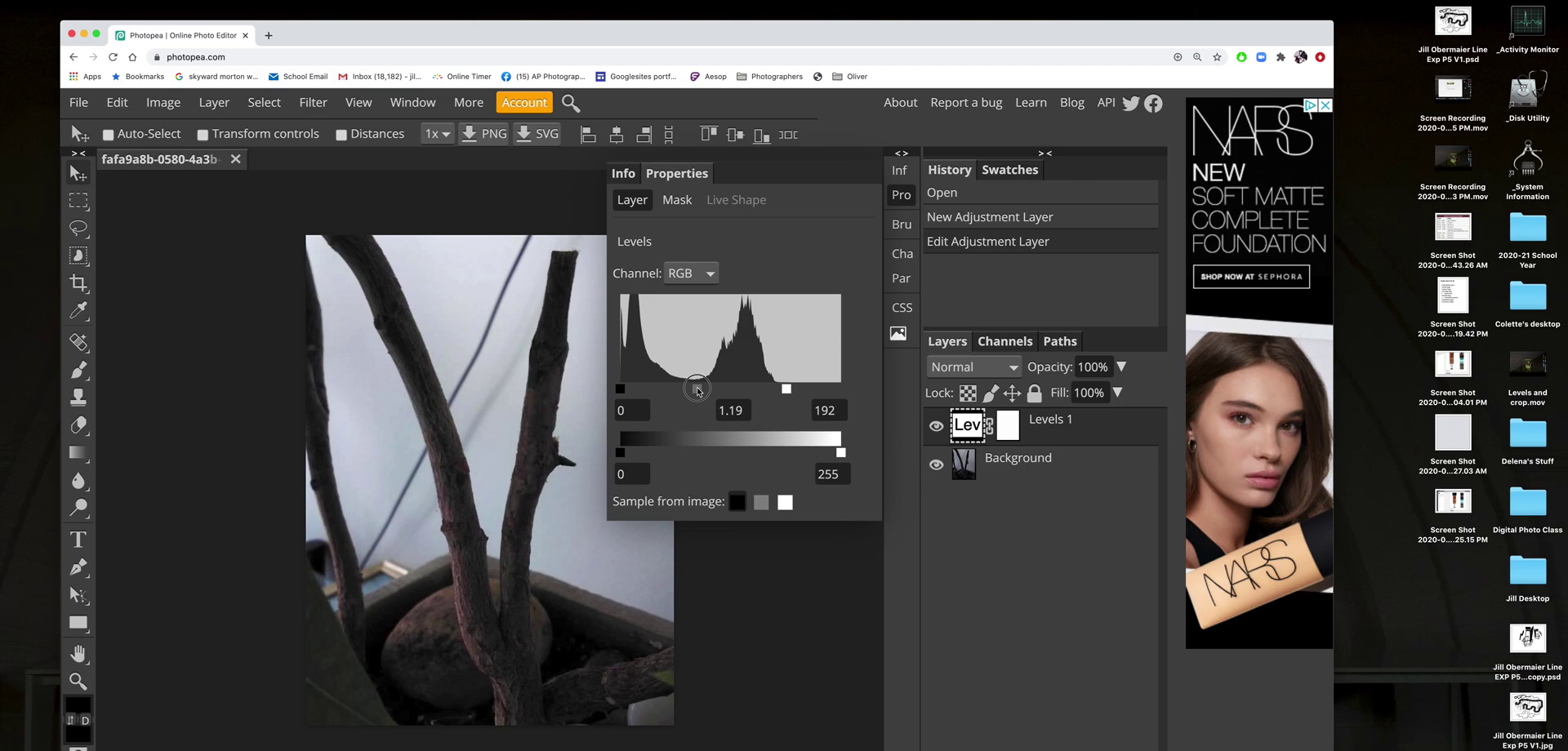
mouse_move(694, 391)
left_mouse_down()
mouse_move(670, 390)
mouse_move(690, 394)
left_mouse_up()
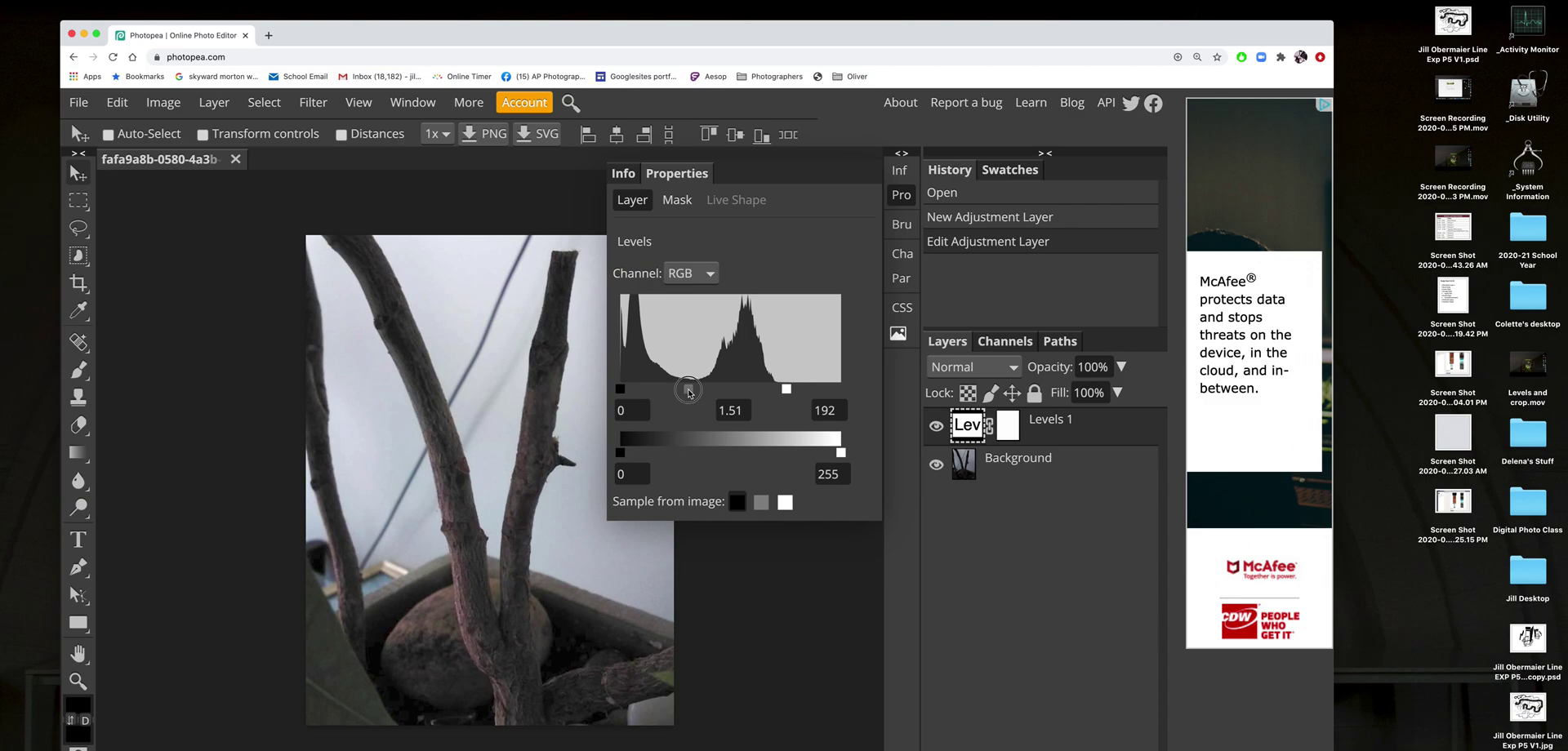
left_click_drag(689, 394, 692, 397)
left_click_drag(689, 396, 689, 396)
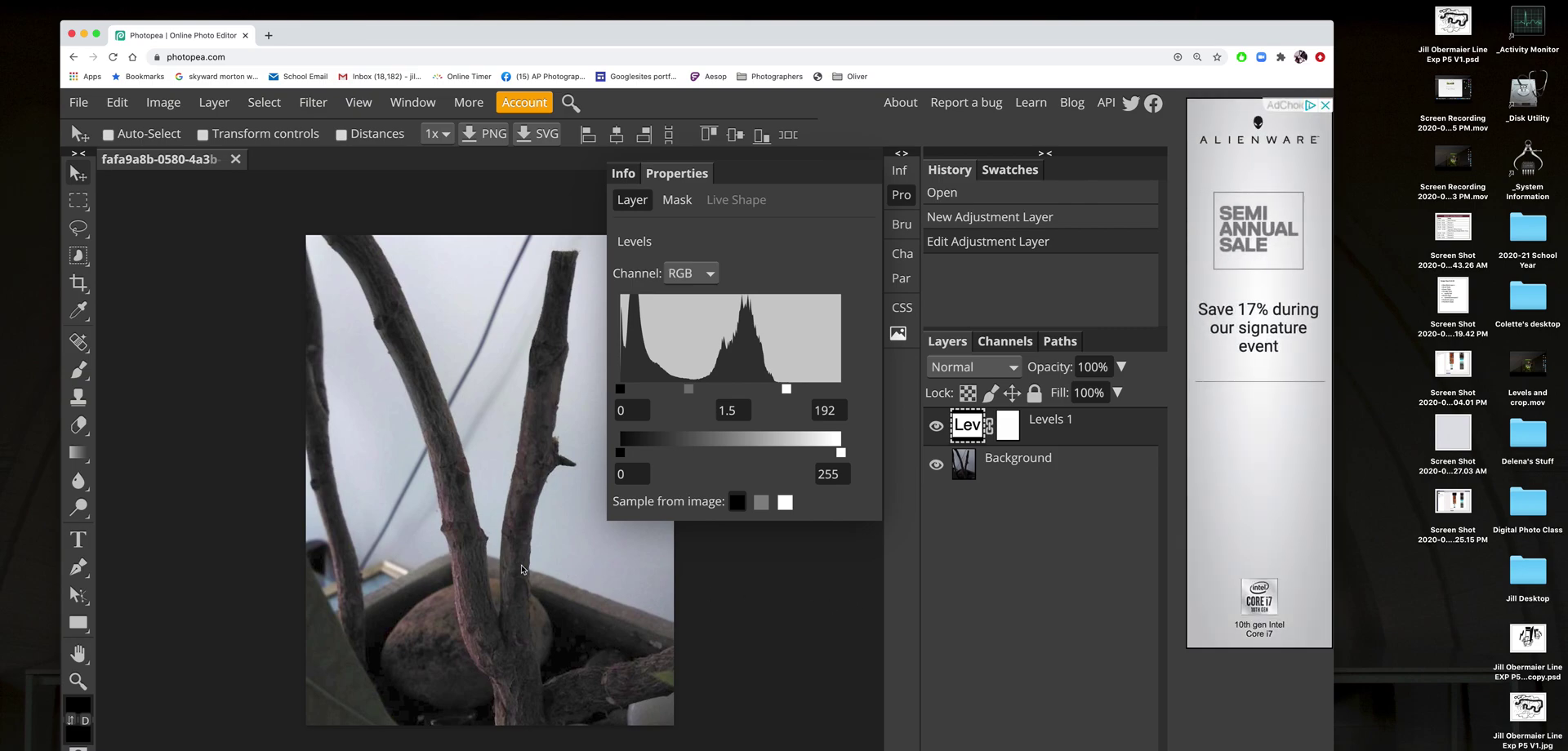
Toggle the Levels adjustment layer's visibility several times to compare the photo before and after, leaving it shown.
left_click(937, 428)
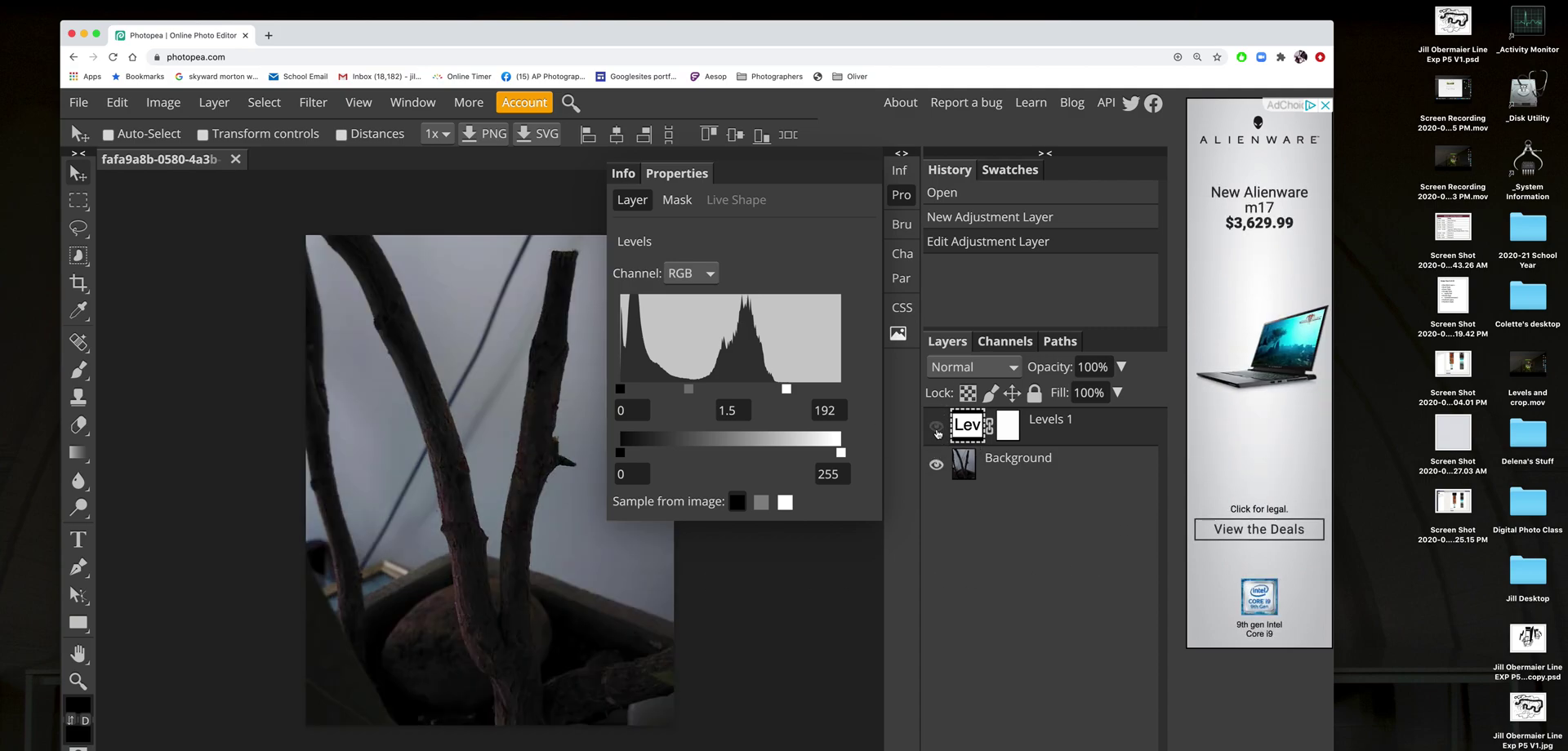
left_click(936, 428)
left_click(937, 428)
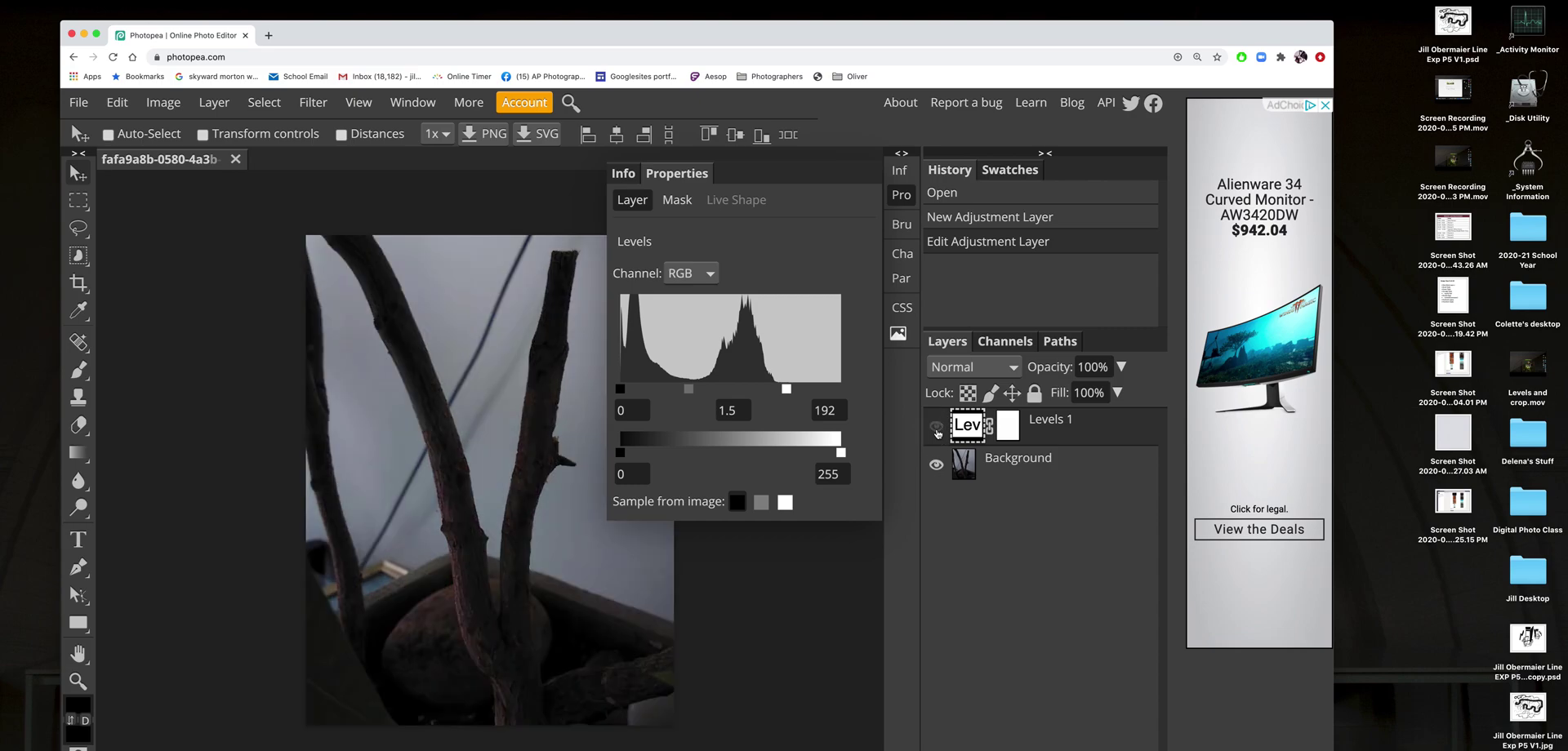
left_click(937, 428)
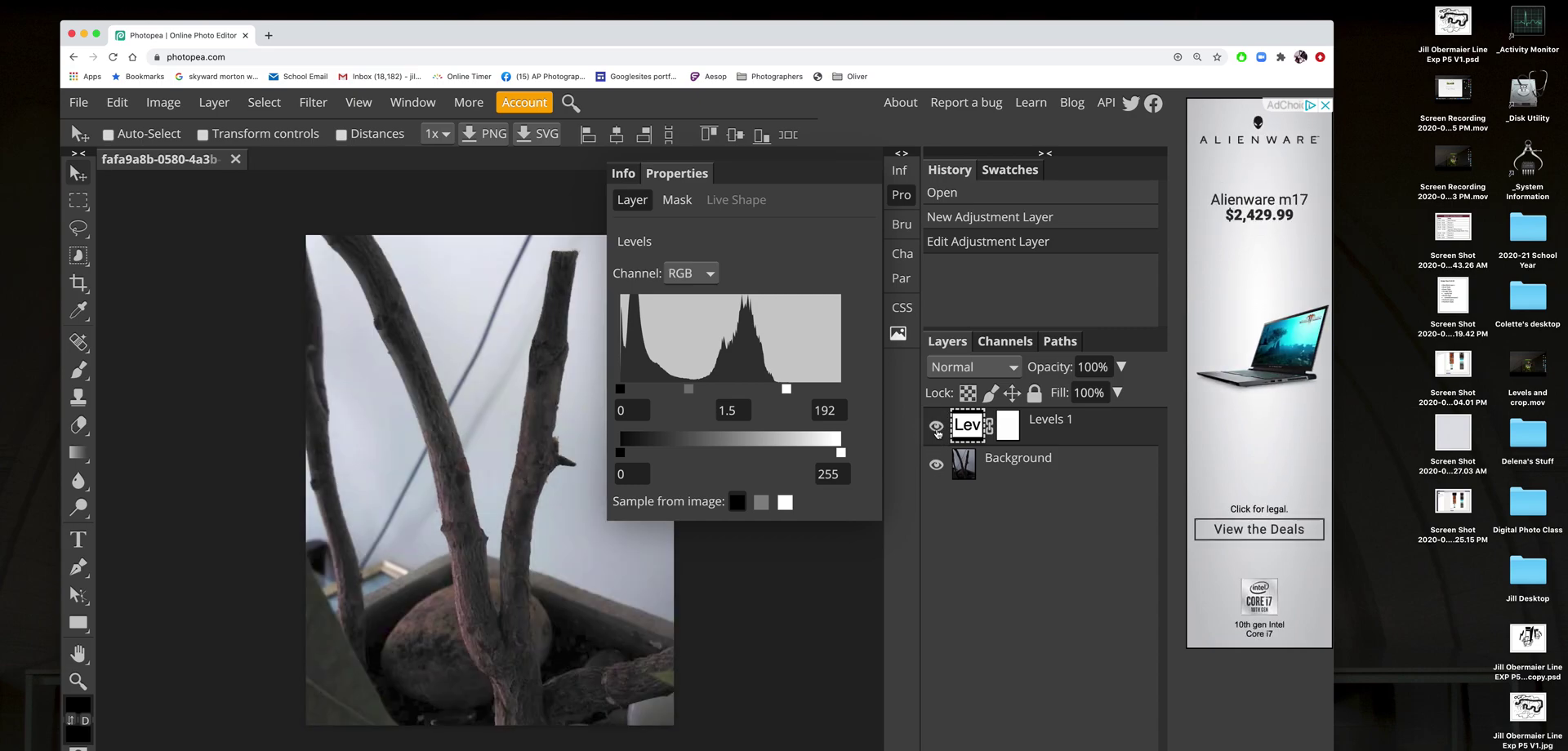
left_click(937, 428)
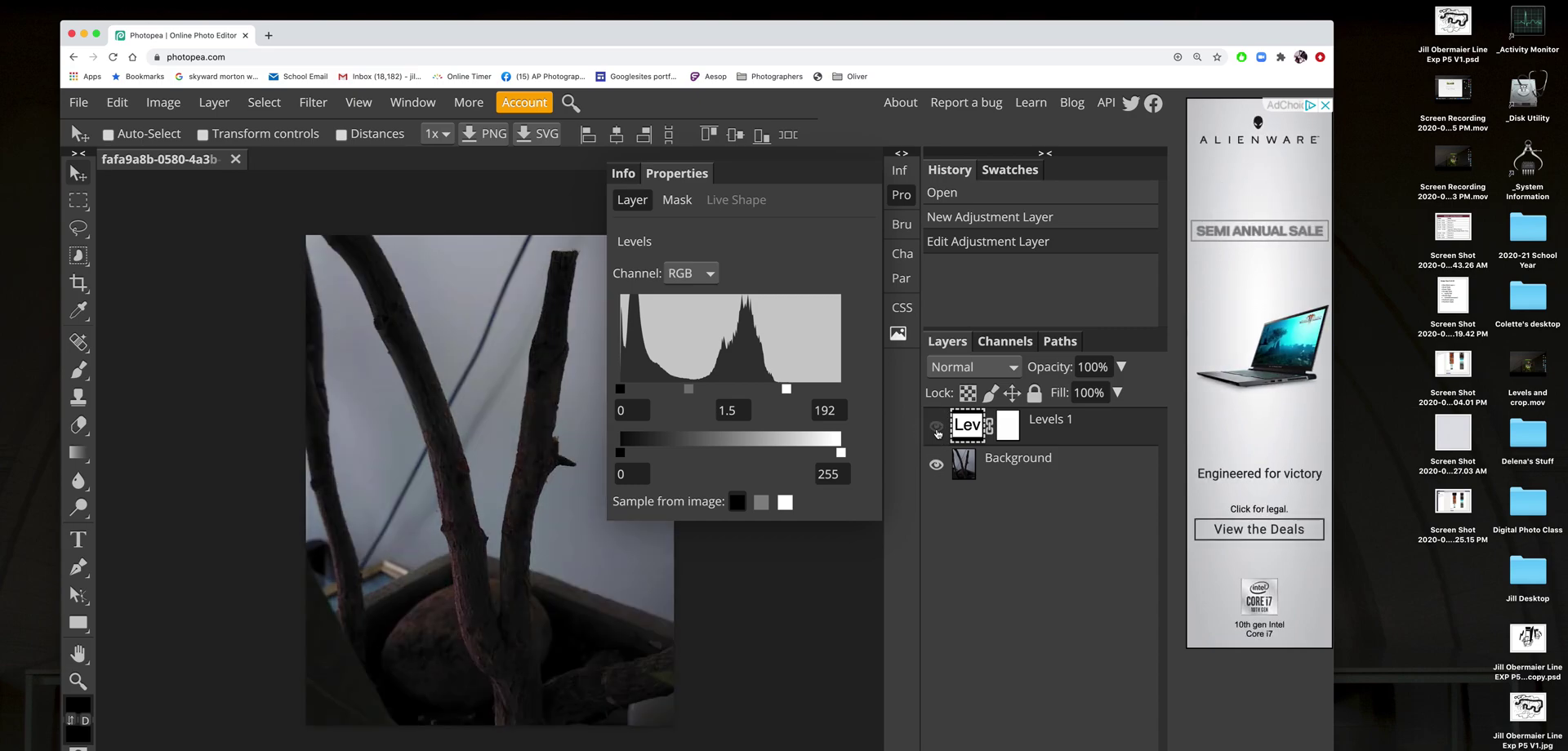
left_click(937, 428)
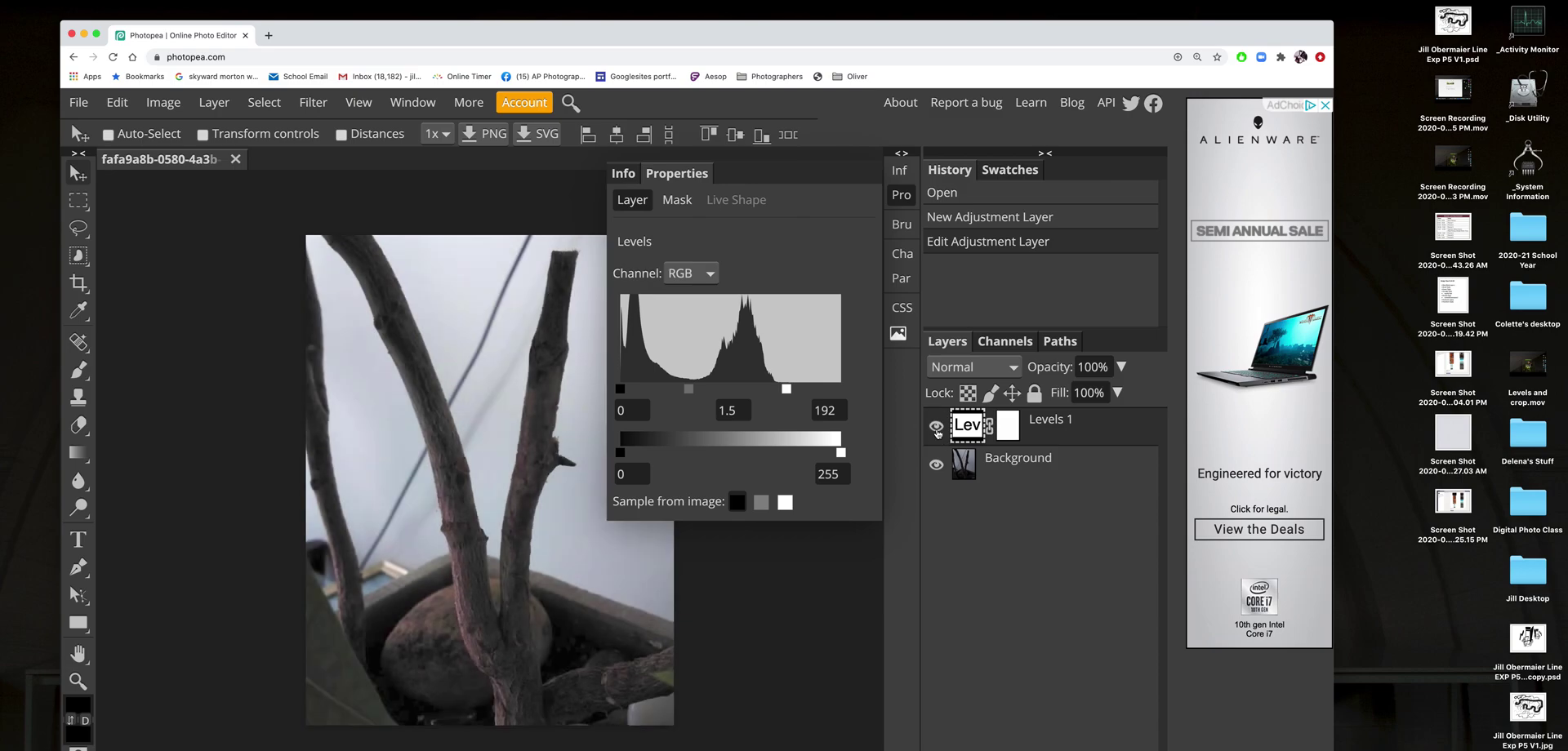
Save the edited photo as a PSD placed on the desktop, and expand the collapsed panel column.
left_click(79, 103)
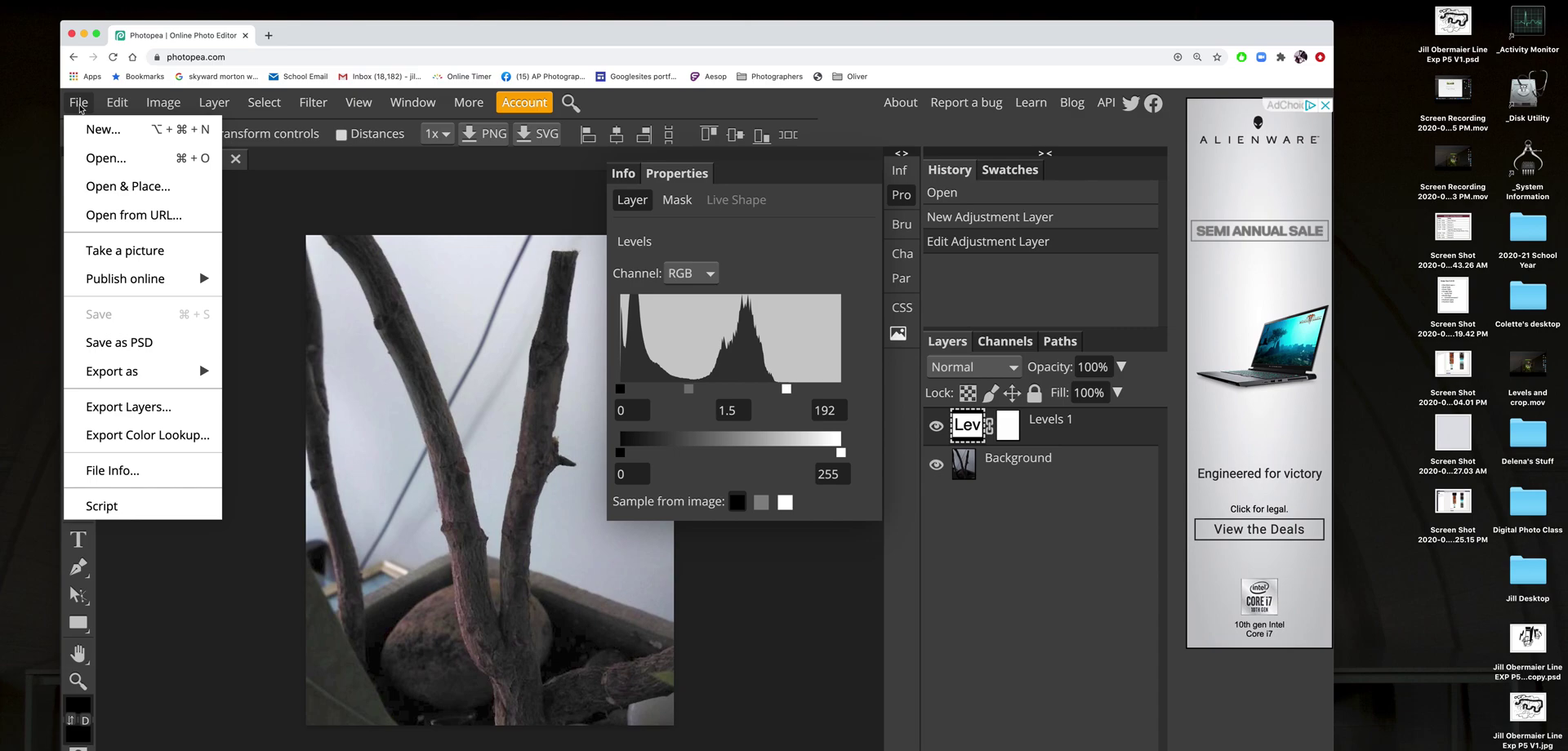
left_click(162, 344)
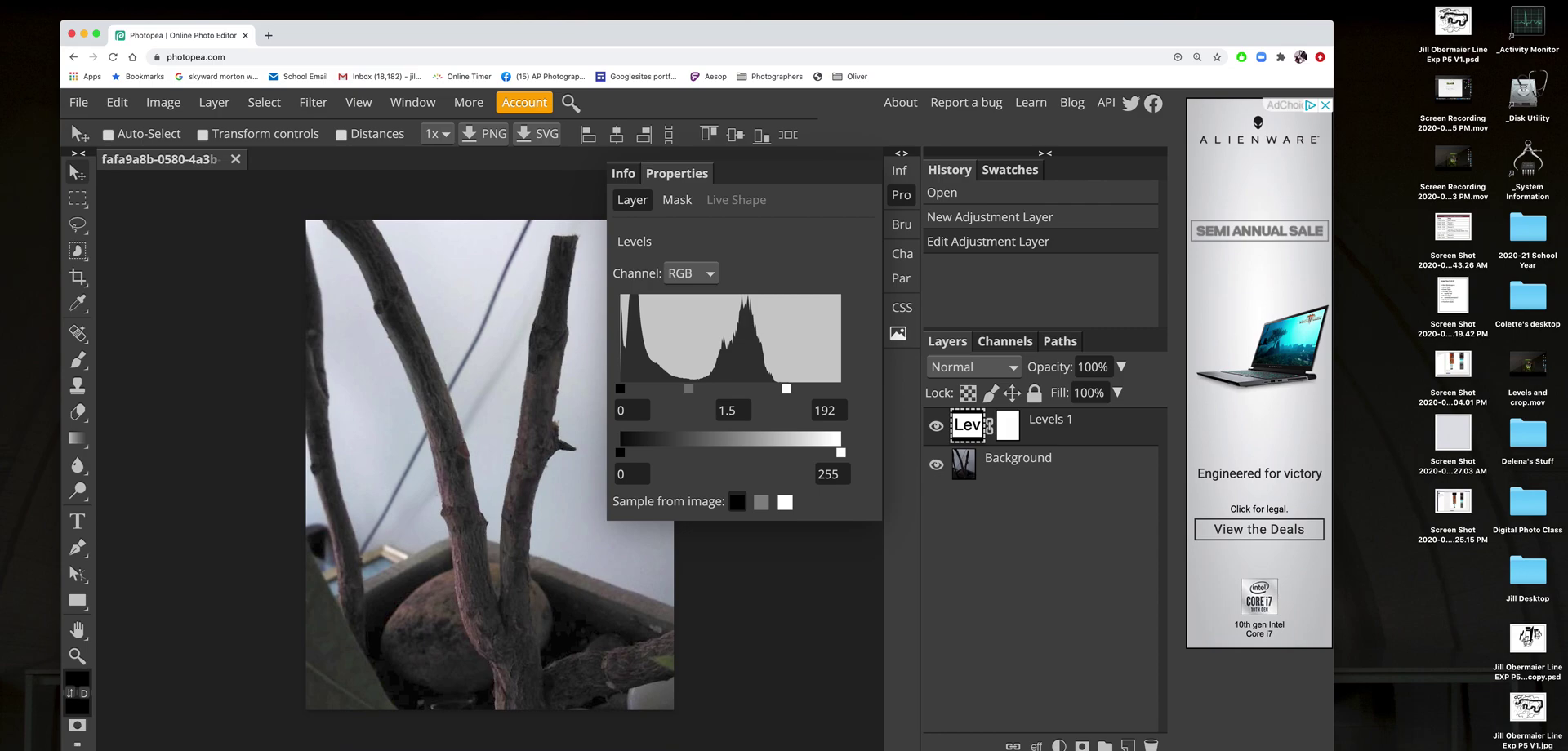
left_click_drag(66, 747, 14, 680)
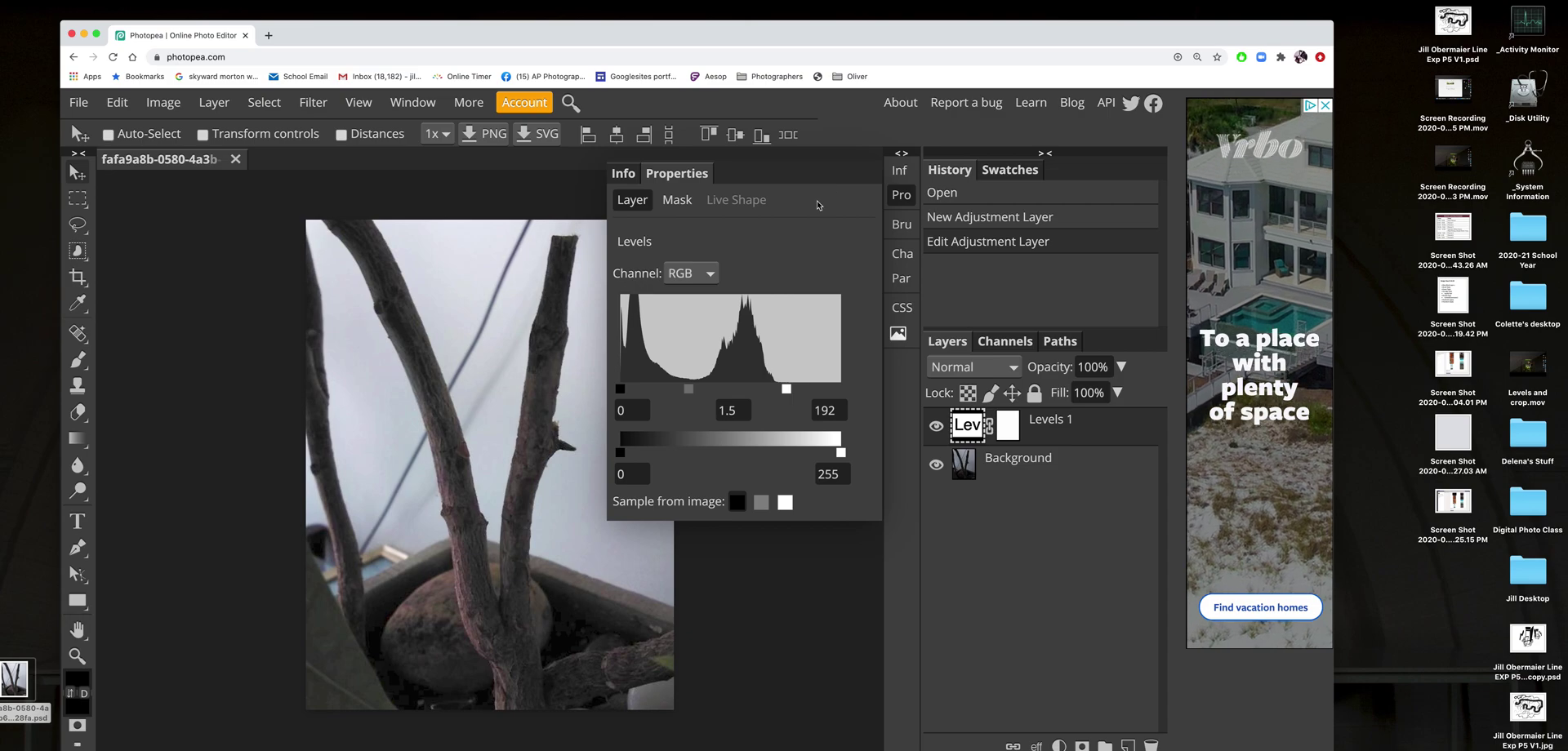
left_click(901, 155)
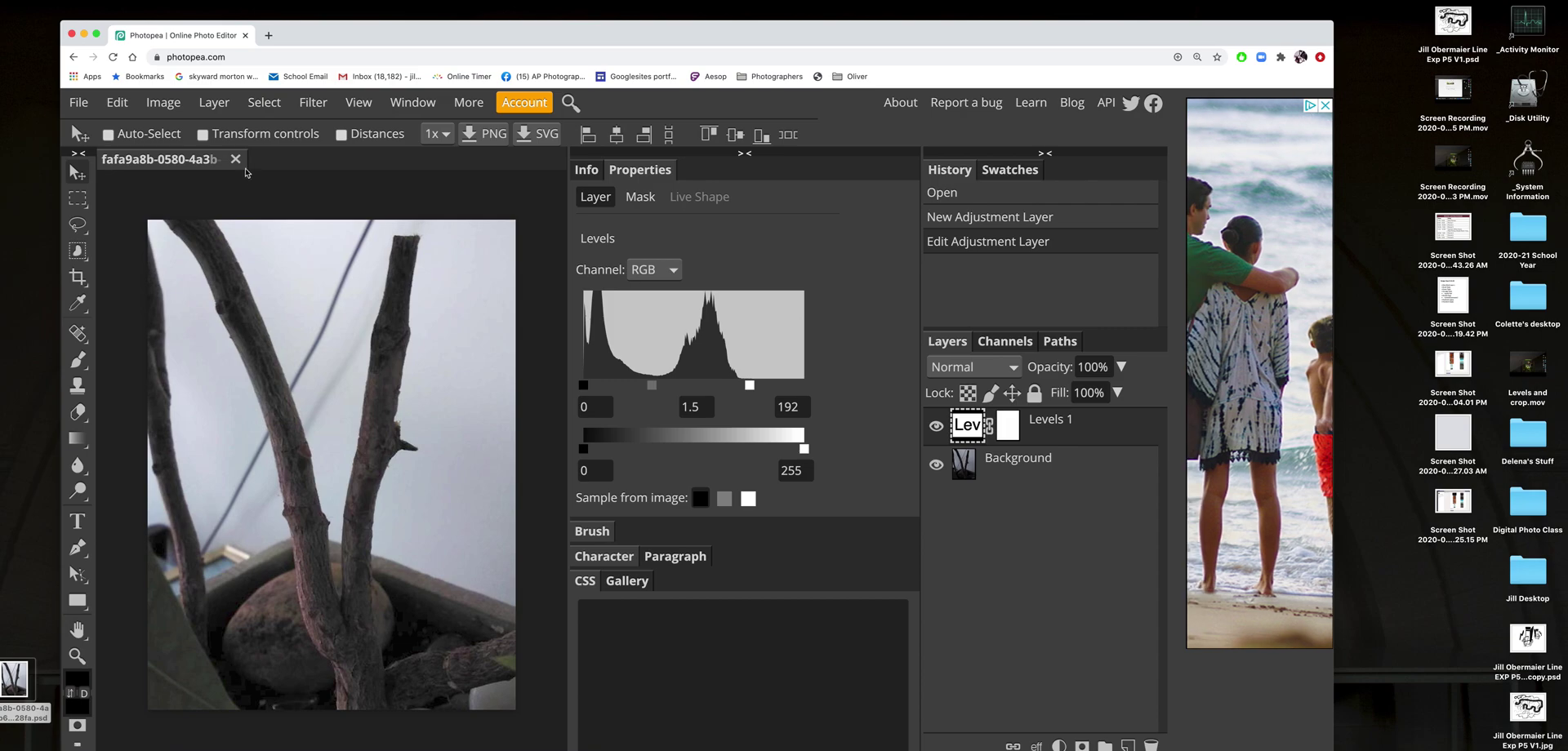
Move the saved PSD fully into view on the desktop and rename it as First Last FA P6 V1.psd.
left_click_drag(14, 684, 35, 654)
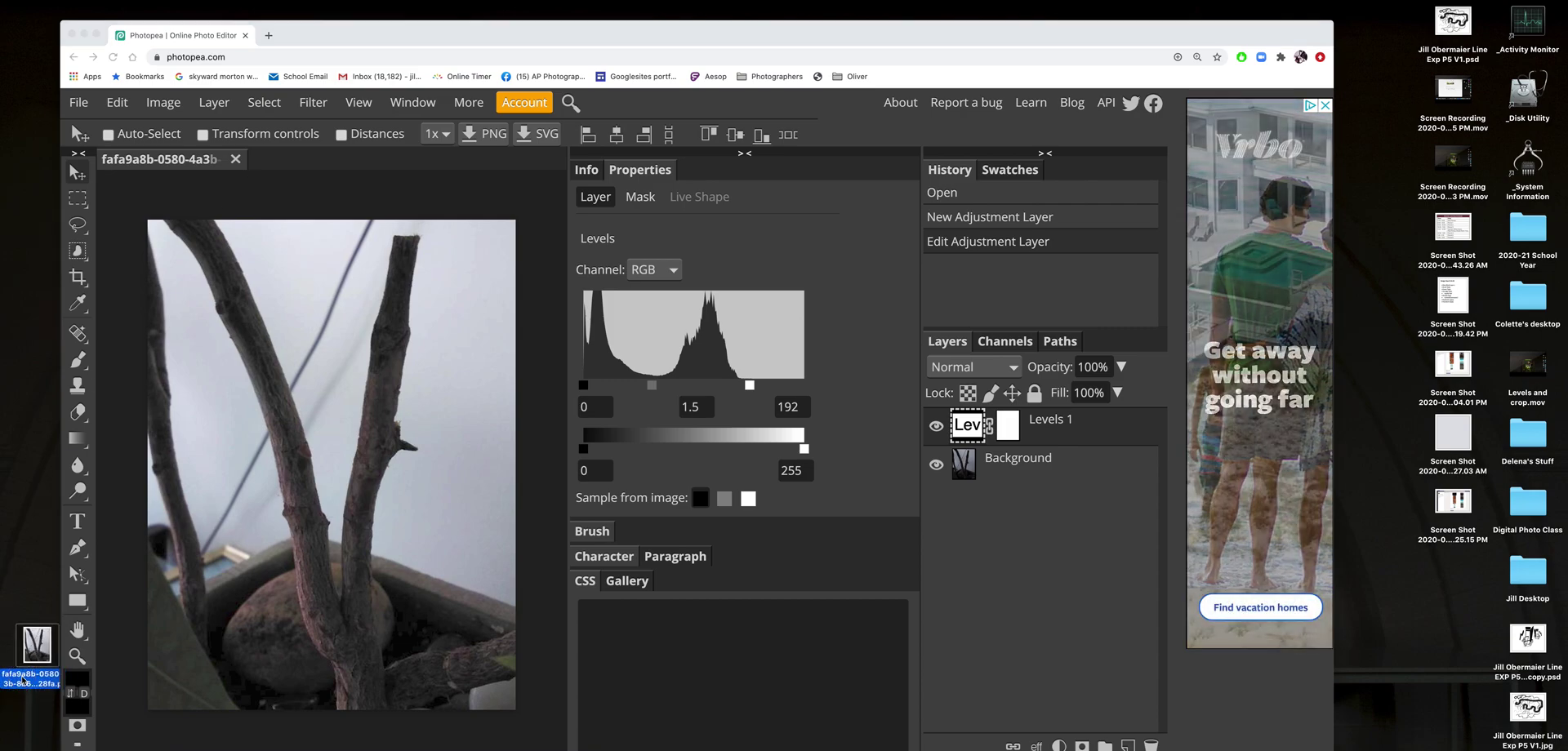
key("Return")
type("f")
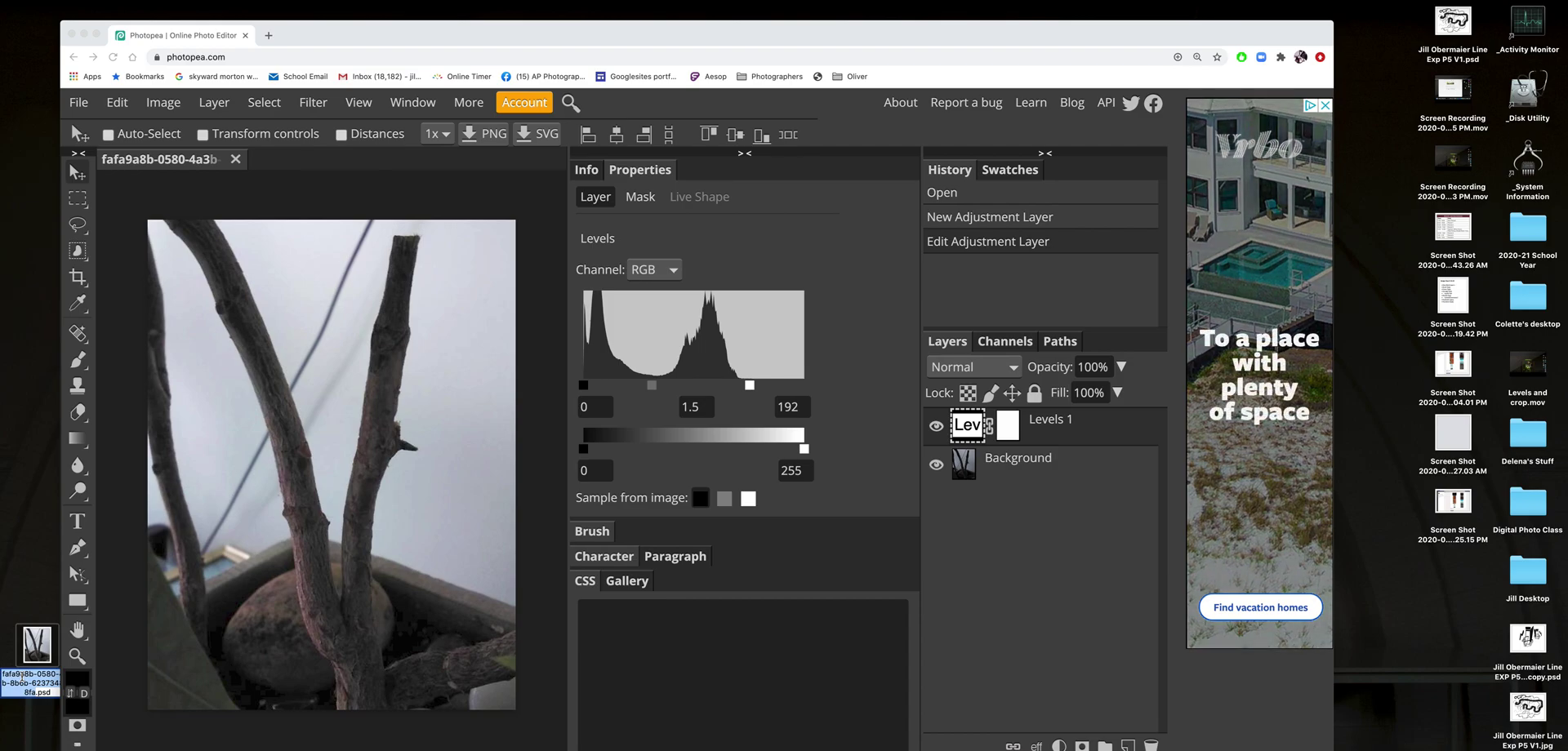
type("irst ")
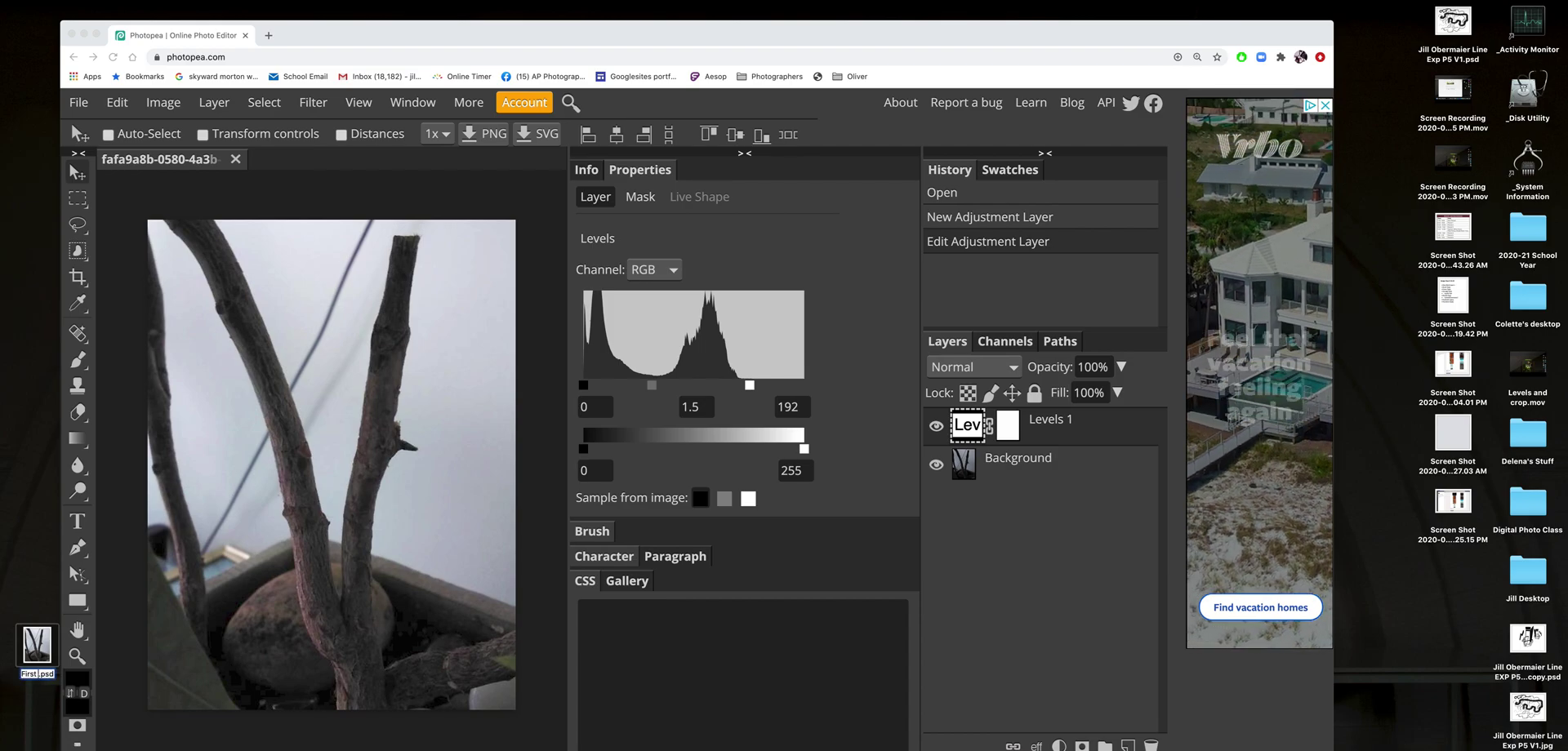
type("Last")
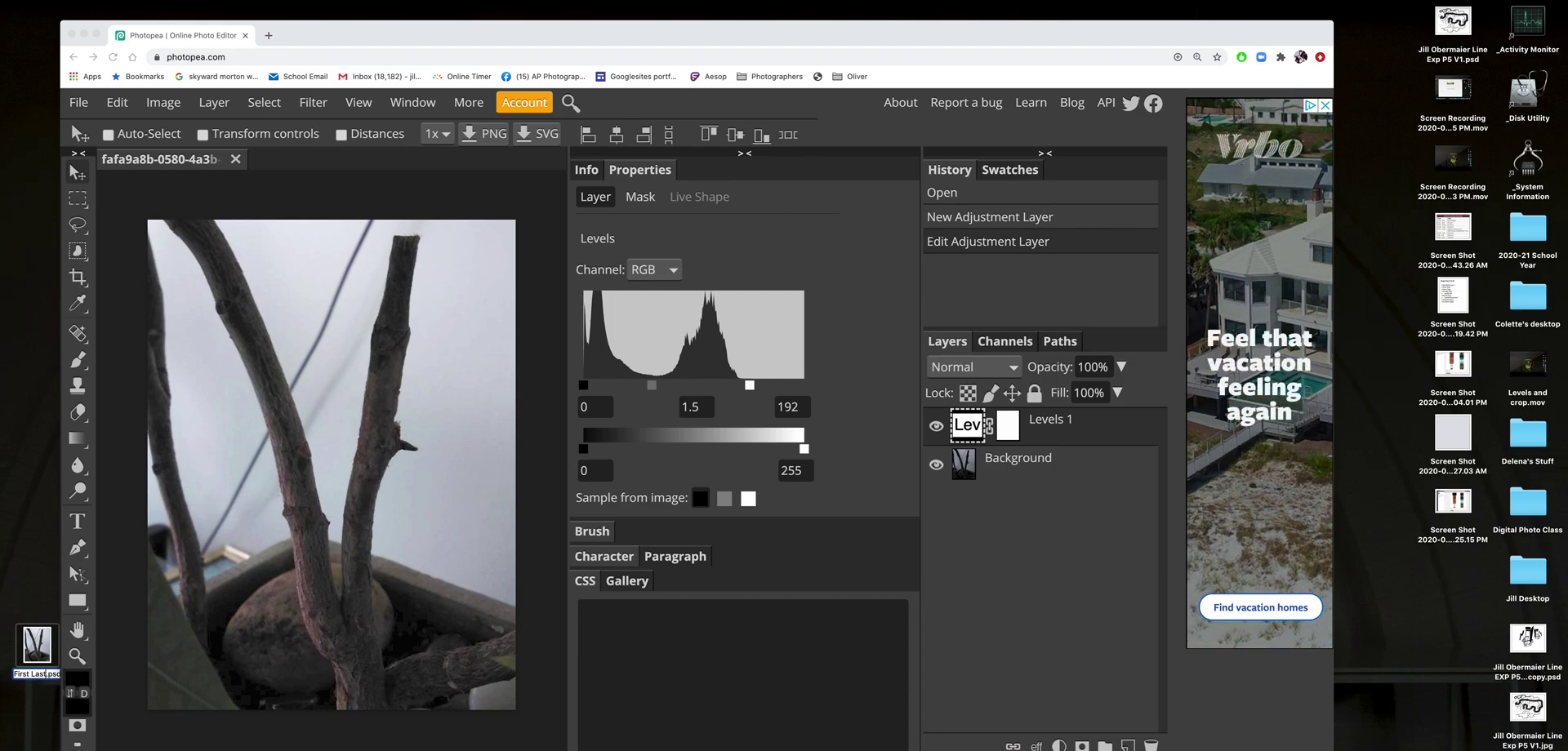
type(" FA")
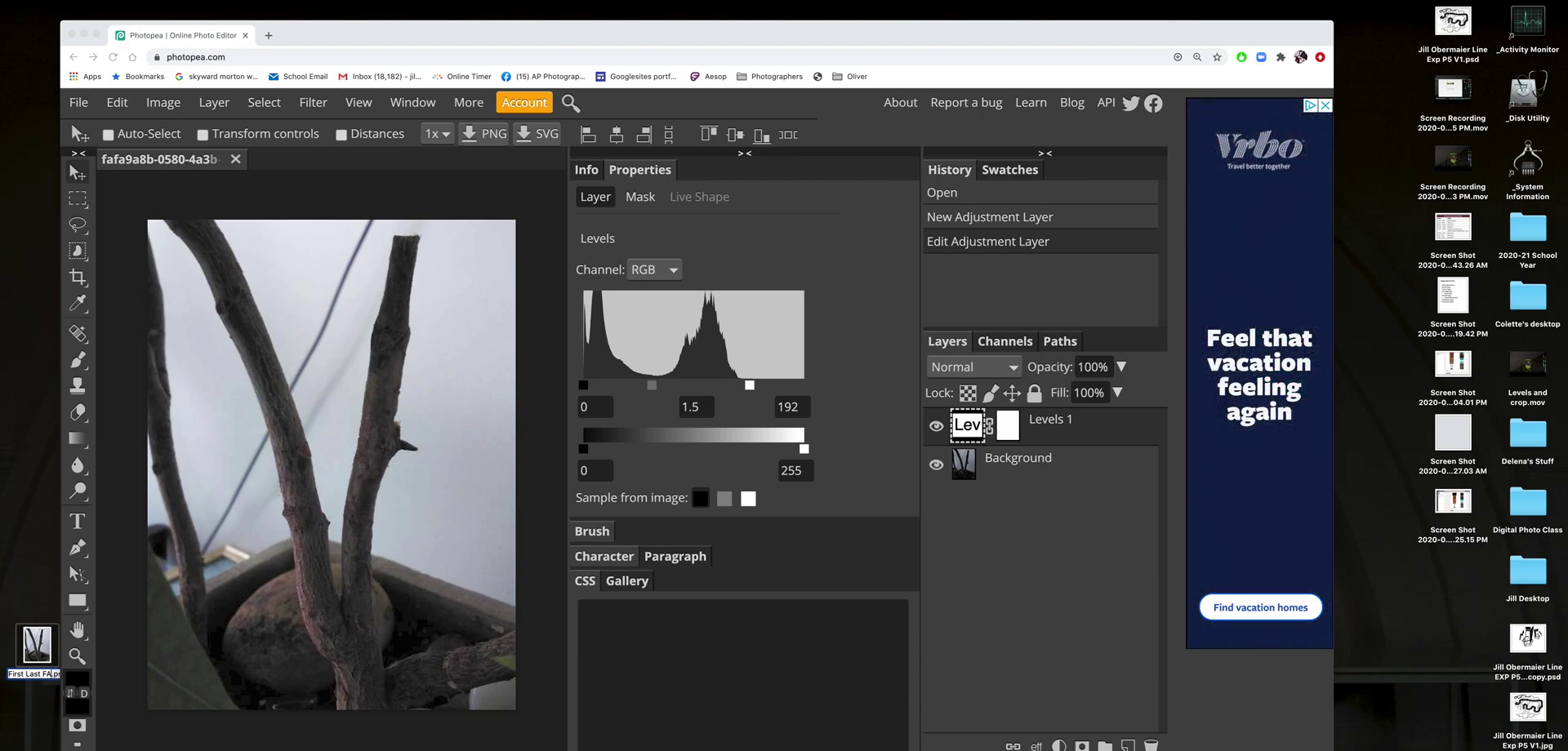
type(" P")
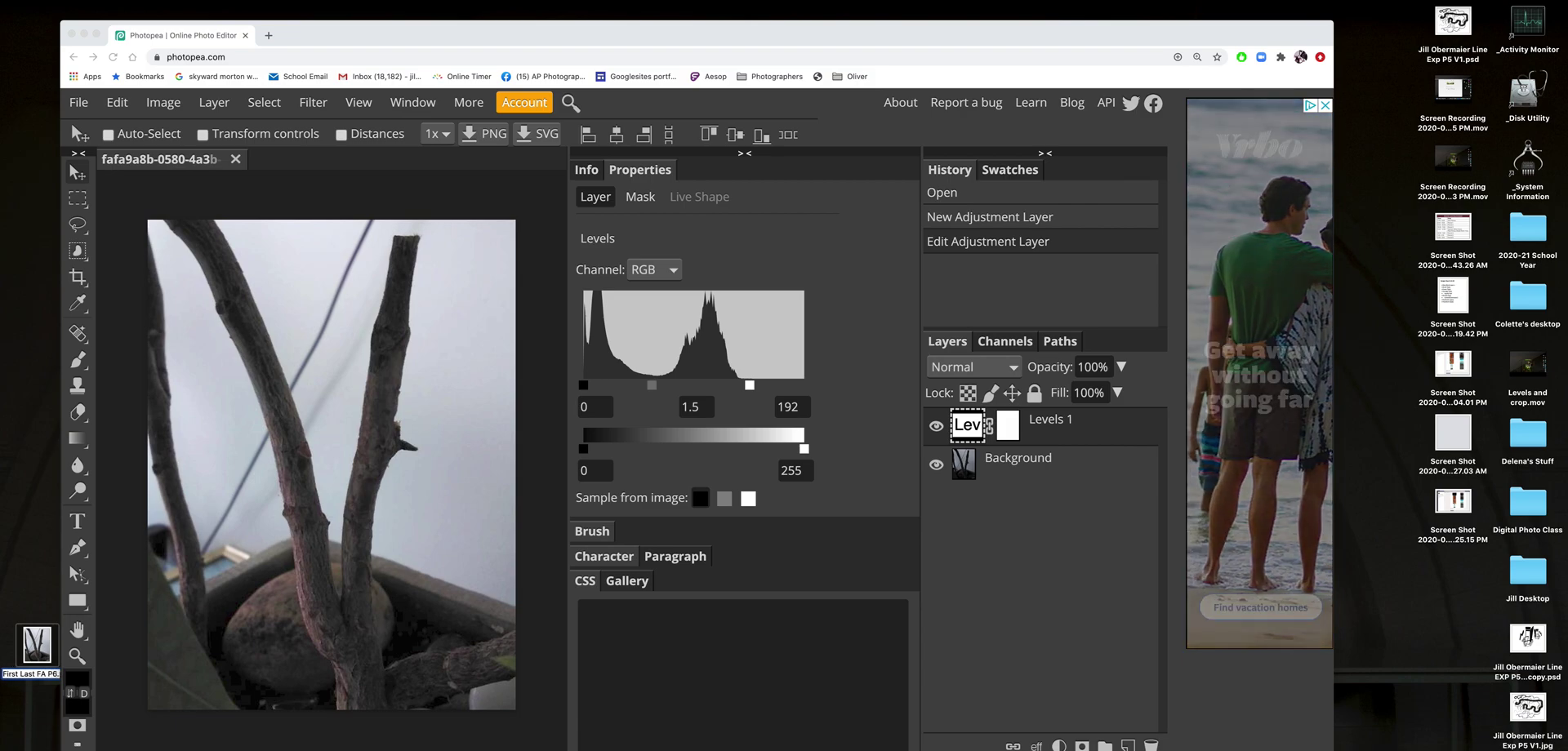
type("6")
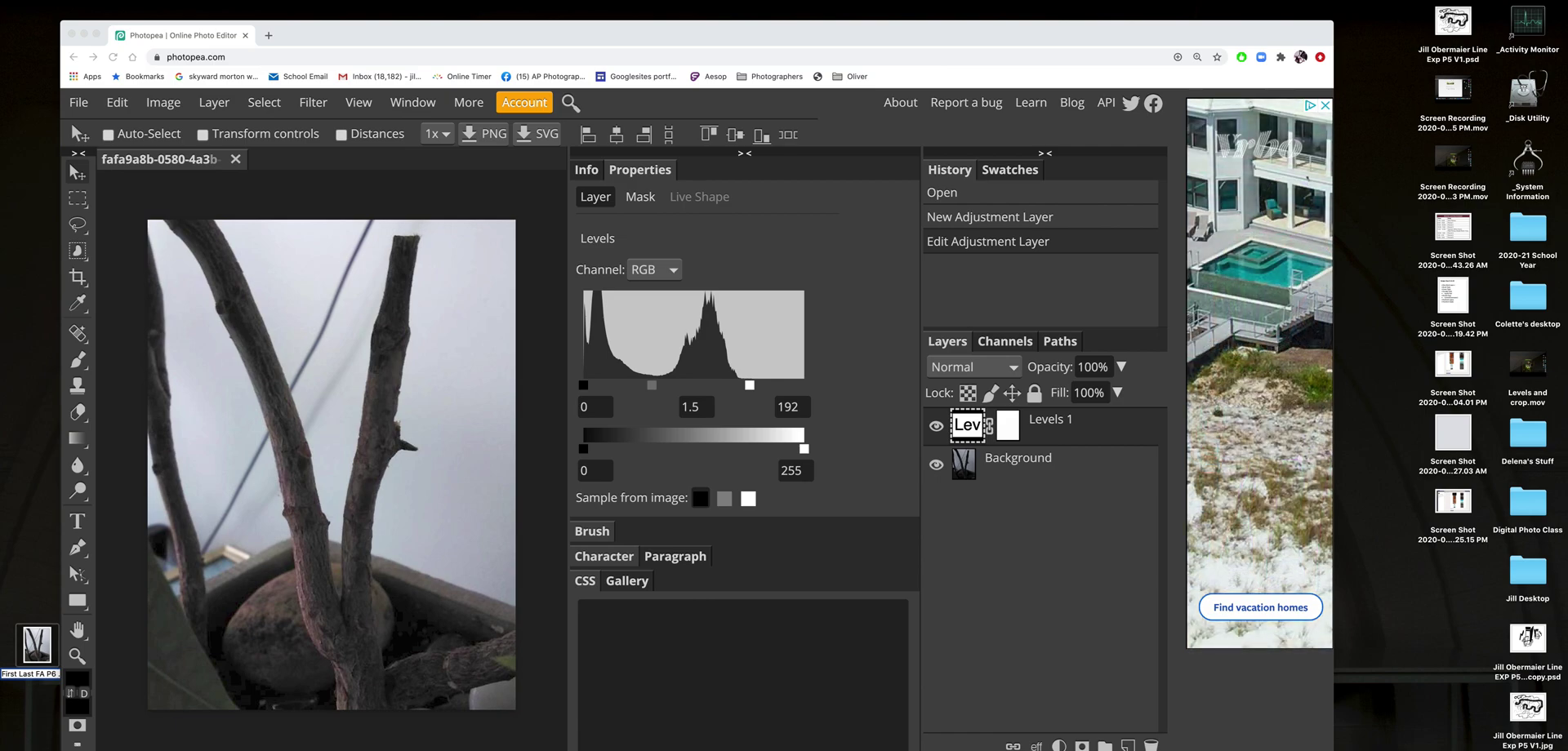
type(" V1.psd")
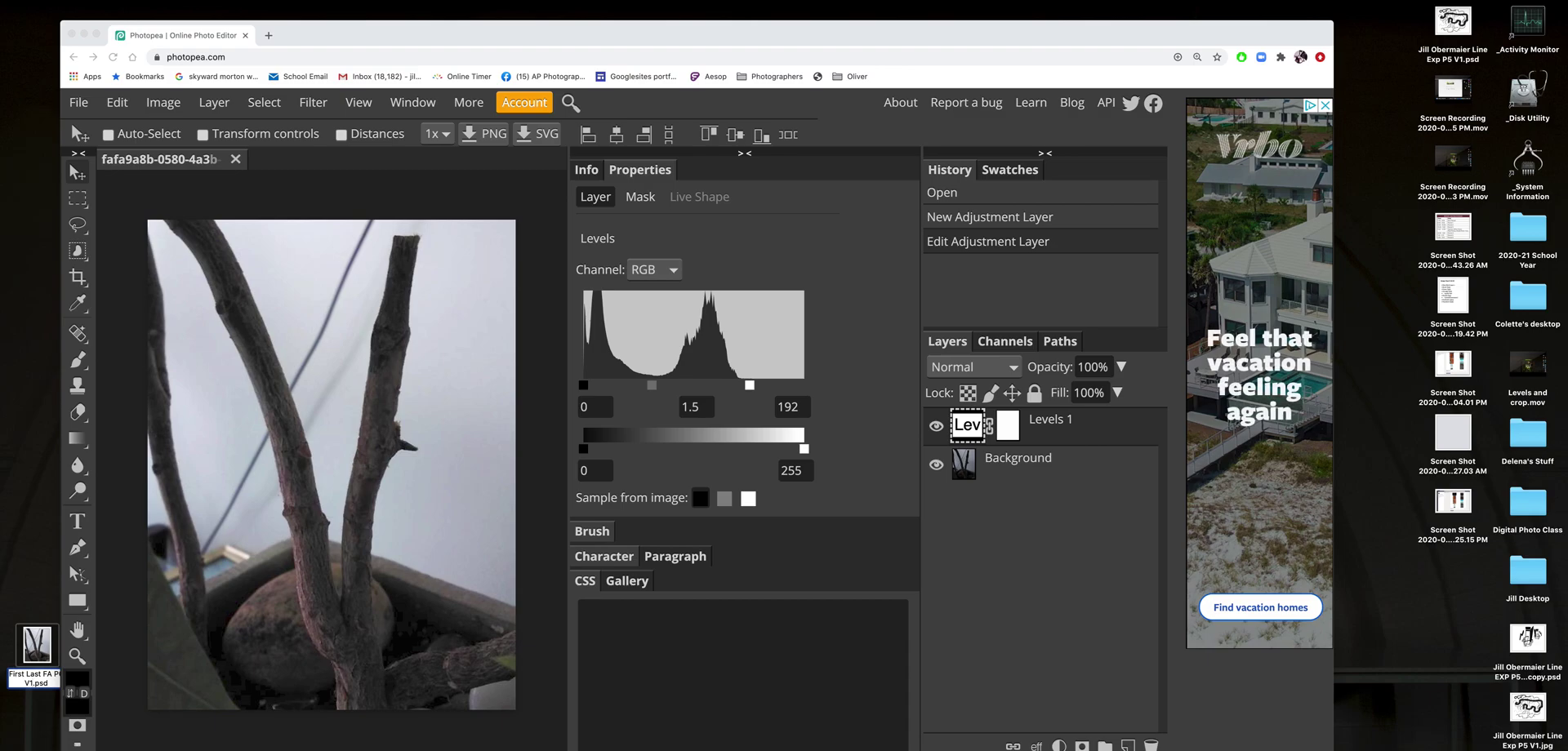
key("Return")
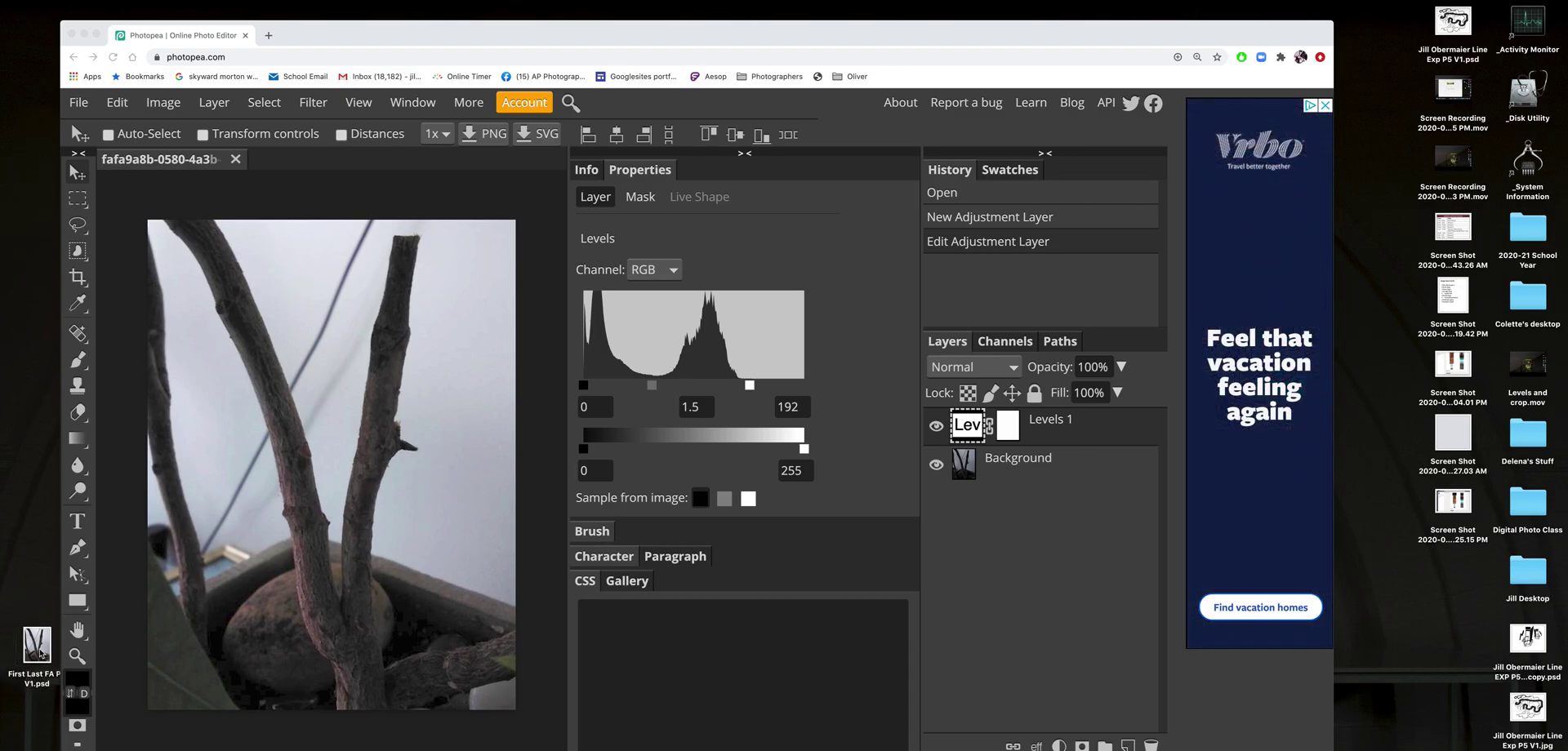
Move the browser window out of the way and open the Edited FA folder inside Digital Photo Class > Found Alphabet.
left_click(418, 33)
left_click_drag(418, 33, 574, 628)
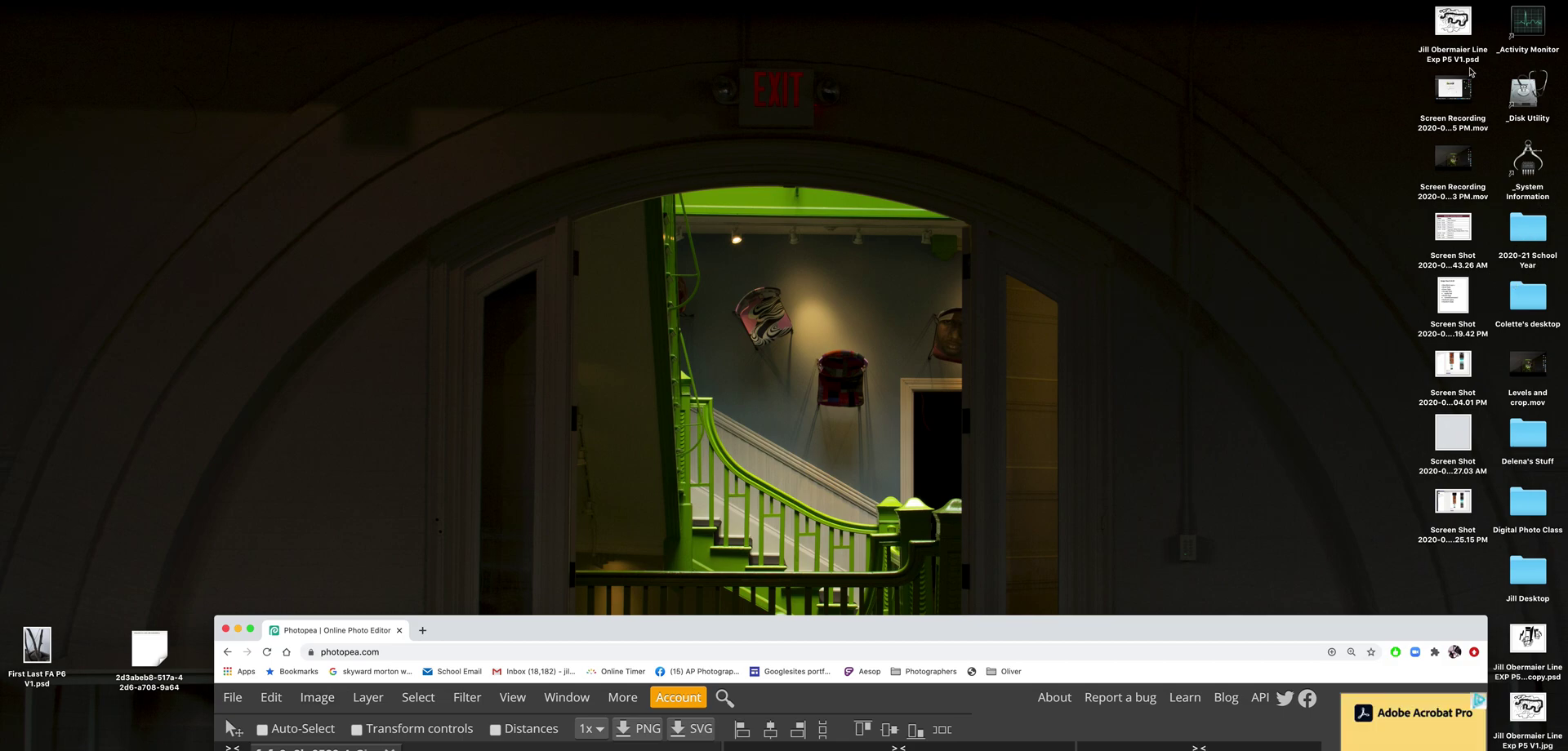
double_click(1516, 499)
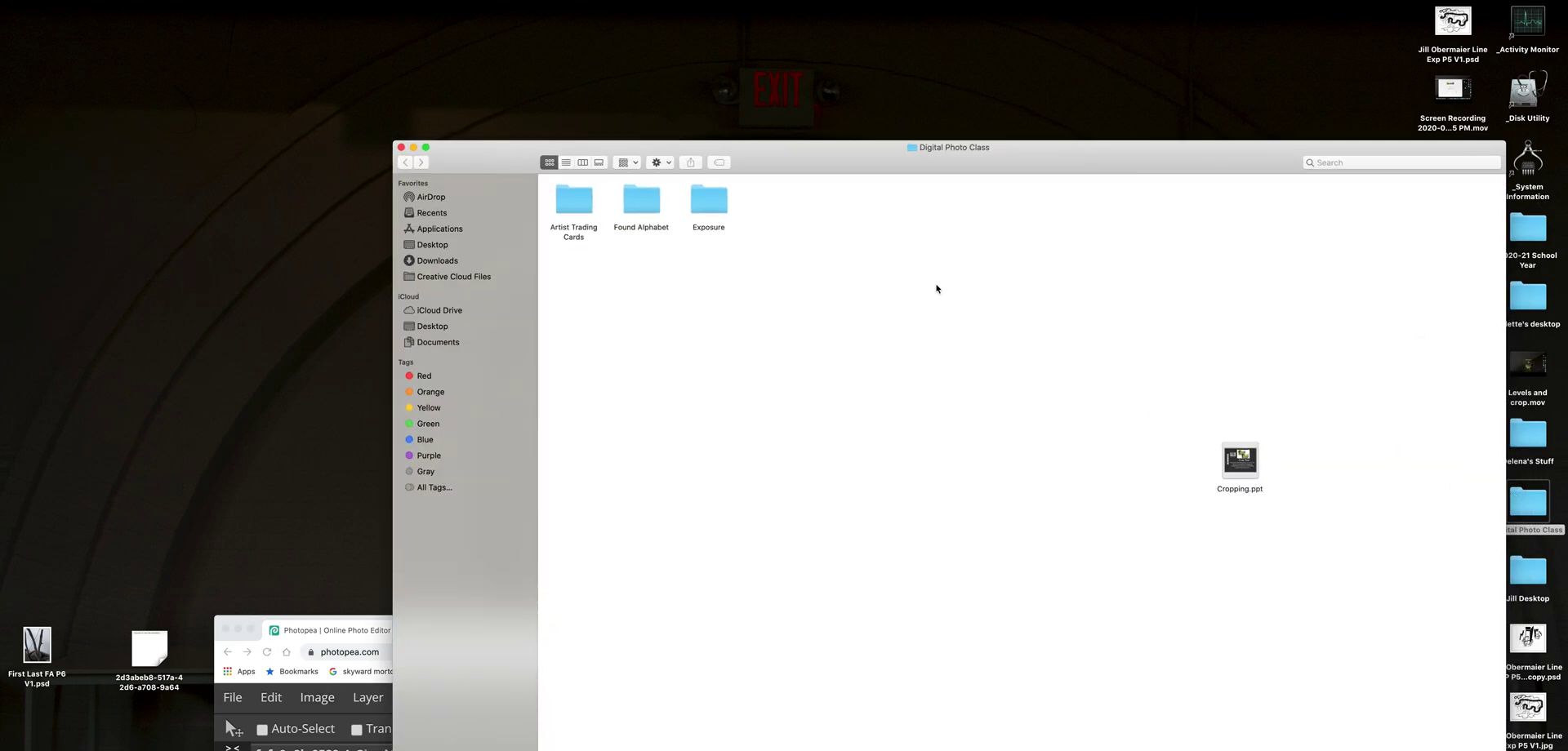
double_click(641, 207)
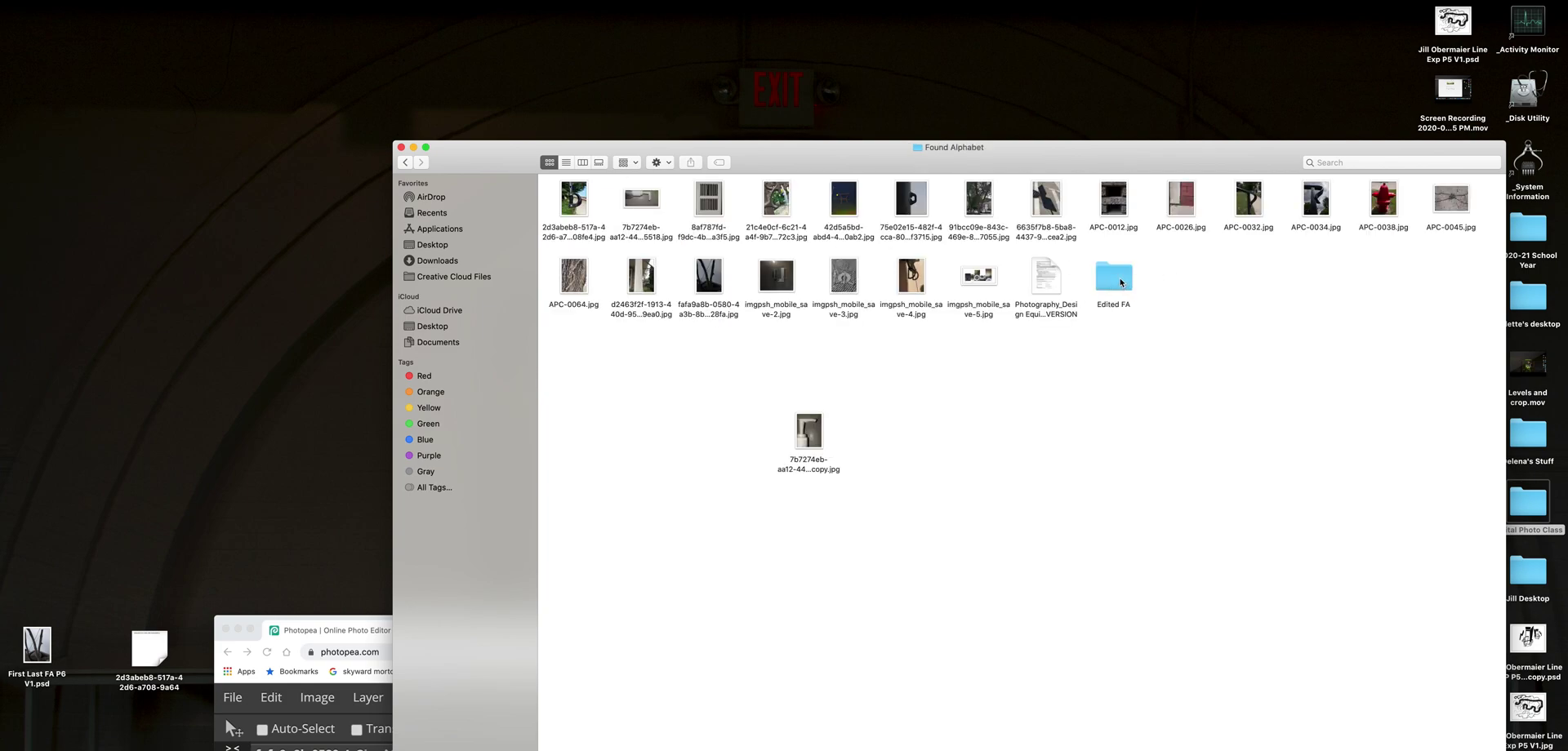
double_click(1121, 283)
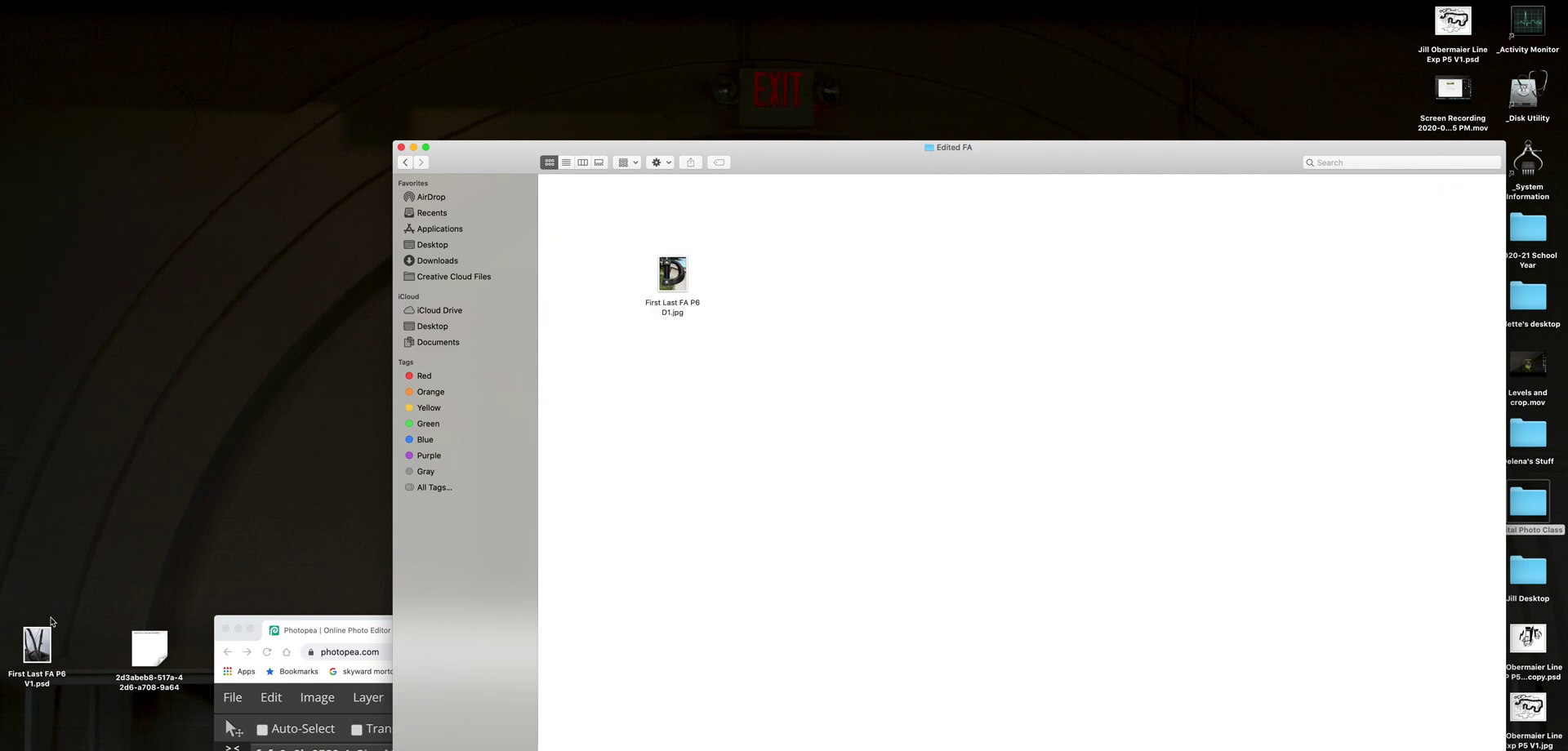
Move First Last FA P6 V1.psd from the desktop into the Edited FA folder, then close the folder and bring the browser window back up.
left_click_drag(37, 649, 783, 324)
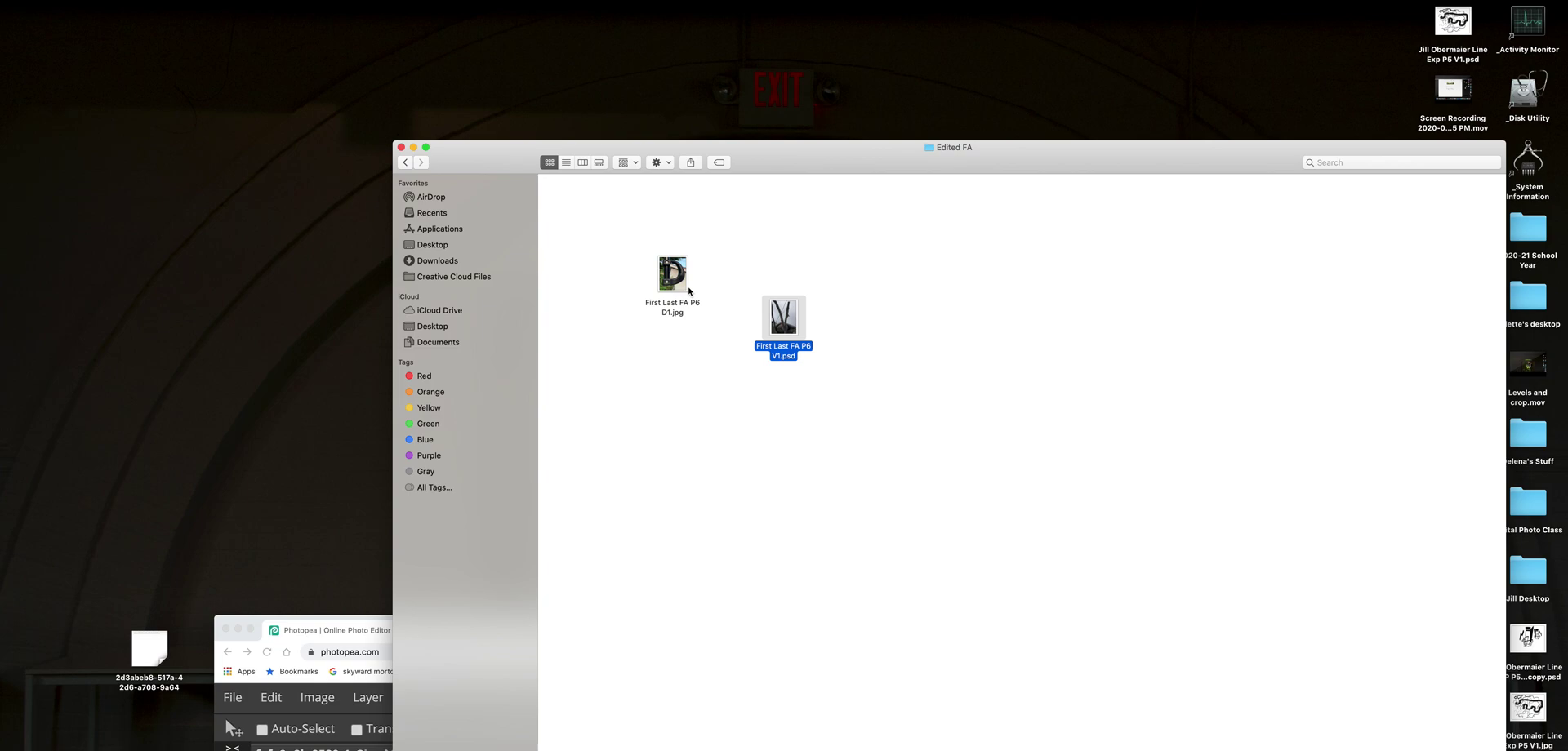
left_click(401, 147)
left_click_drag(816, 615, 776, 27)
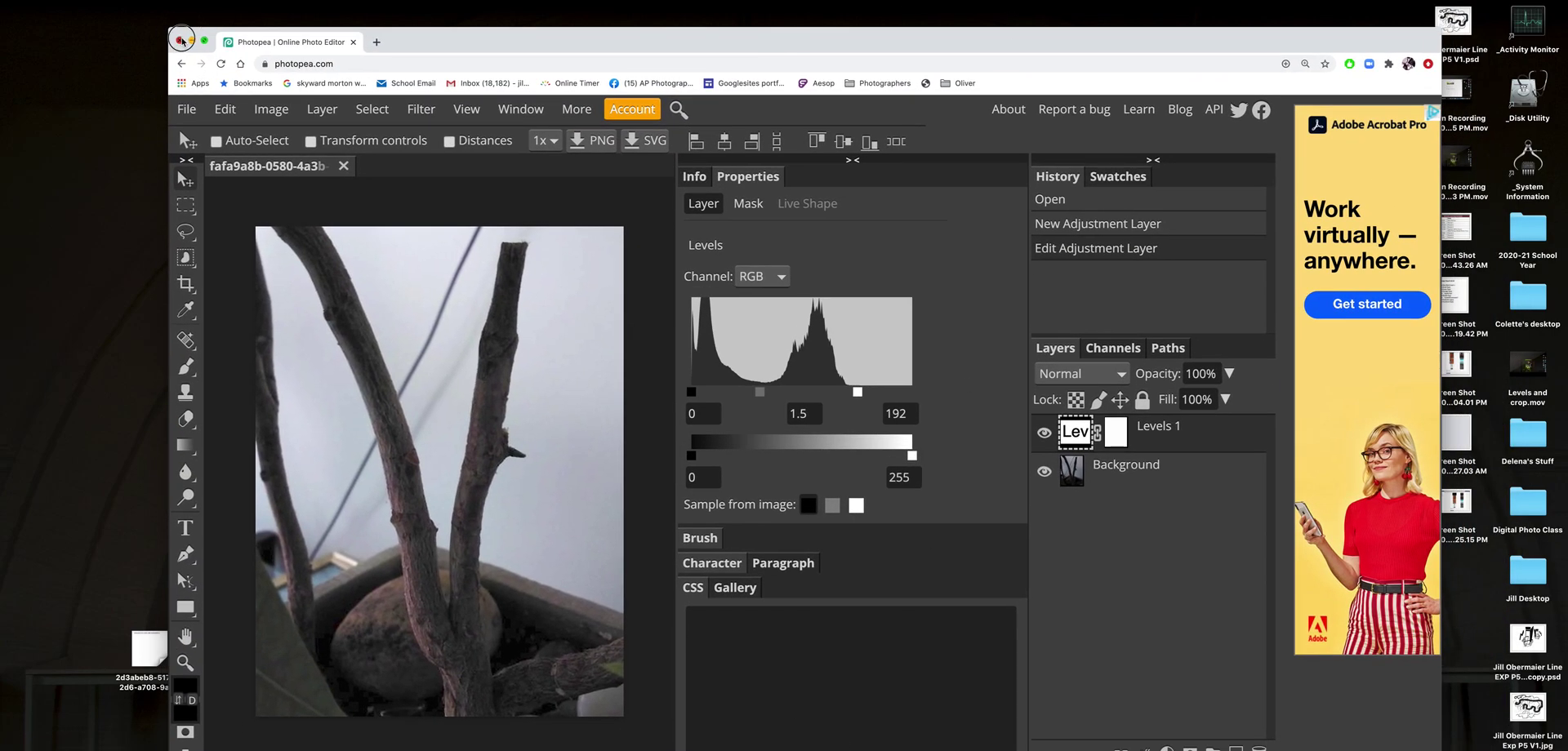